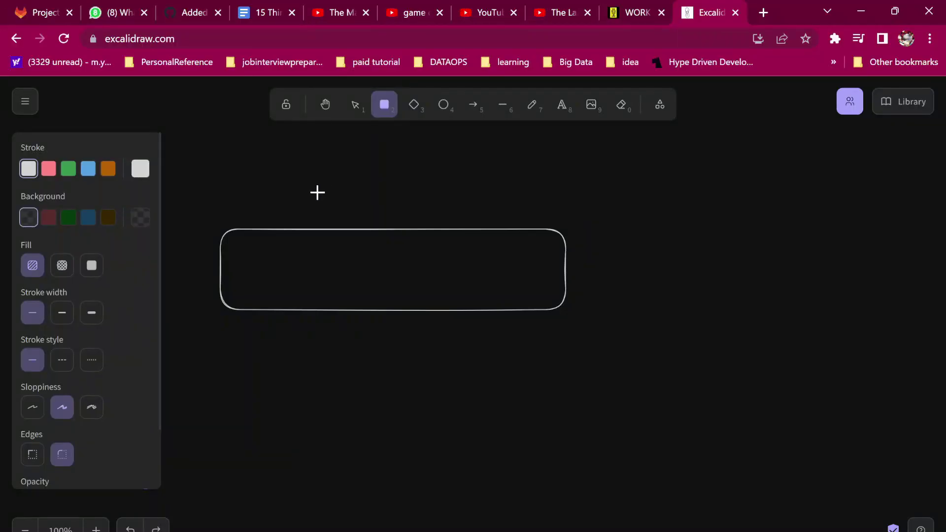
Step: Draw a cabin rectangle on the car body and two circular wheels beneath it
drag(317, 200, 471, 264)
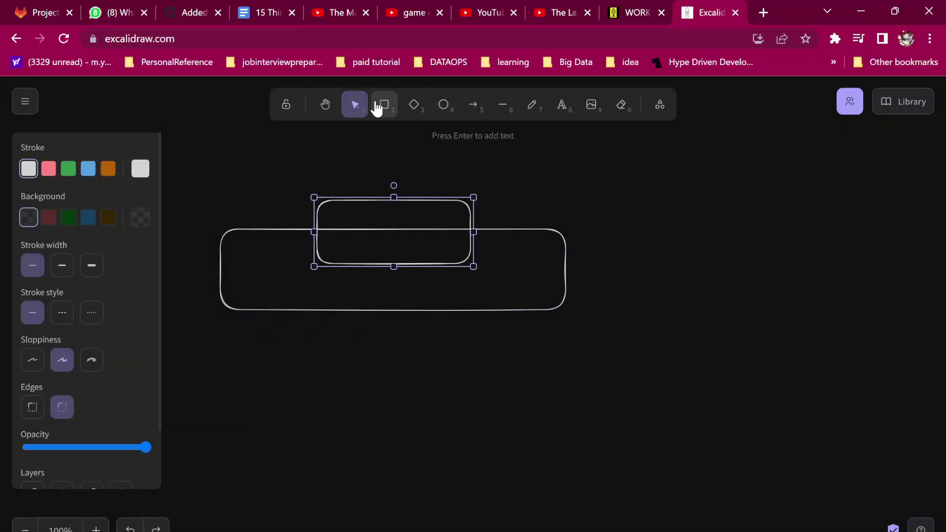
click(436, 117)
drag(261, 288, 336, 360)
click(444, 105)
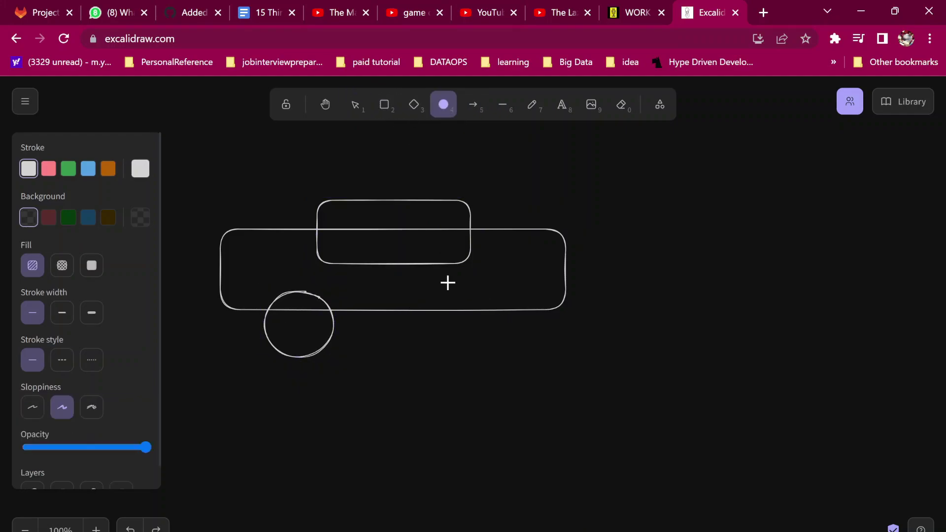
drag(453, 285, 528, 358)
Step: Draw an arrow pointing right from the right wheel
click(533, 365)
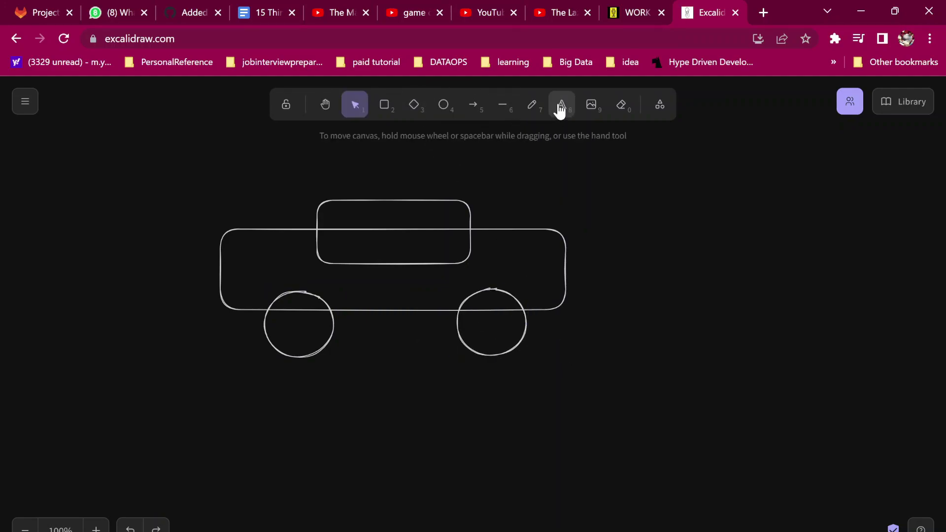
click(510, 294)
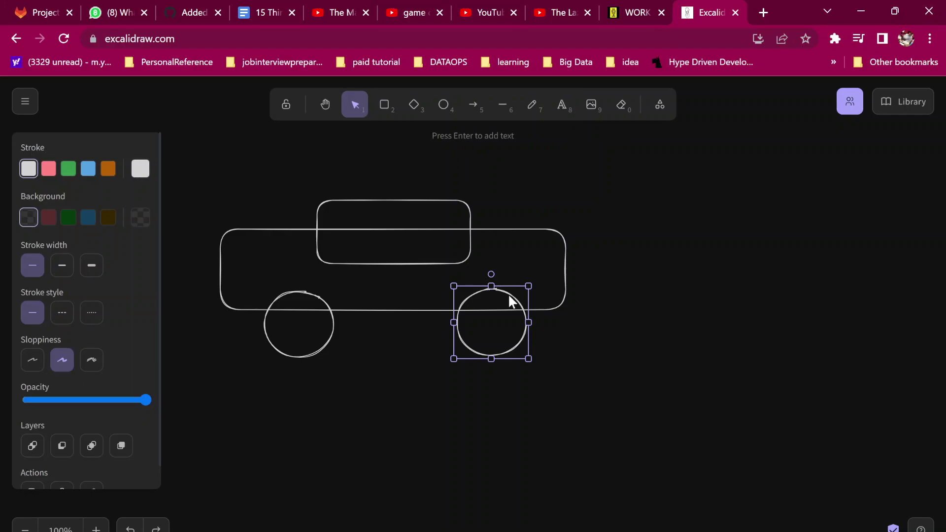
click(481, 106)
drag(520, 350, 591, 353)
click(664, 353)
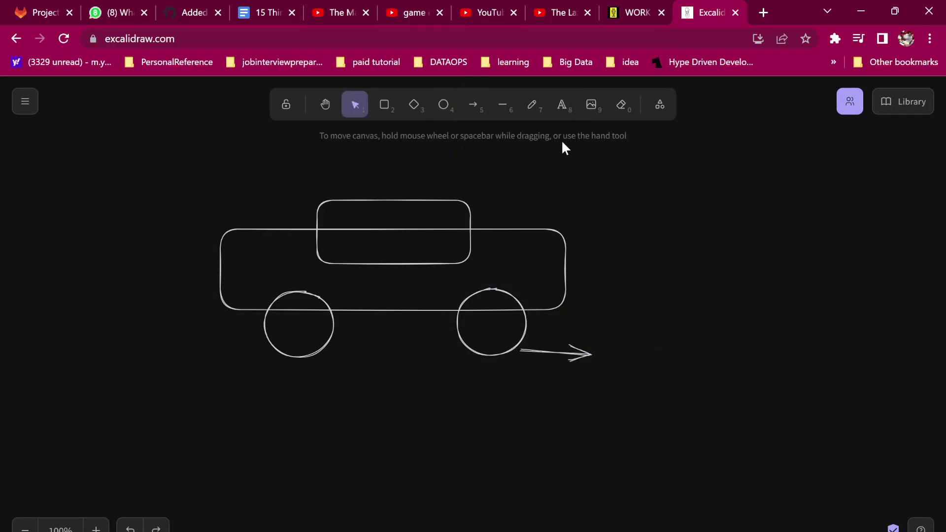
click(562, 106)
Step: Write the label 'model tire' with '- script' on a second line past the arrow tip
click(658, 355)
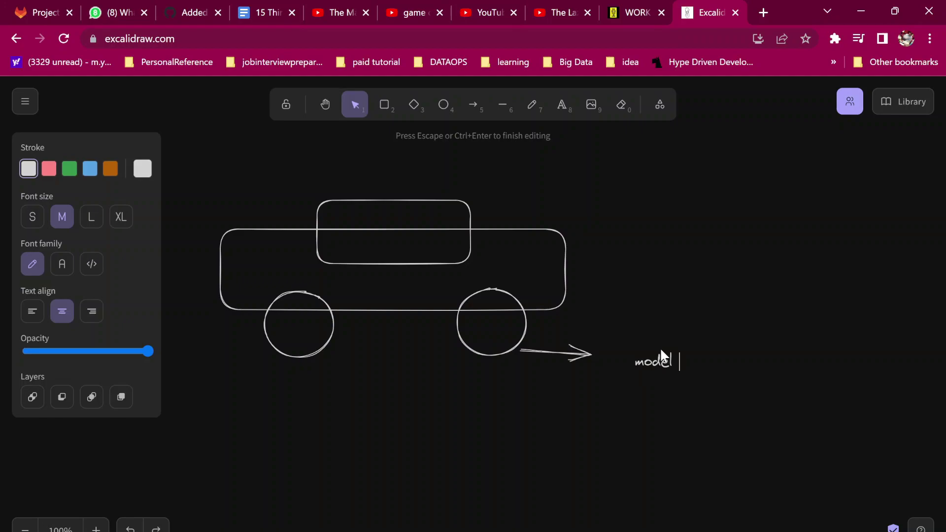
text(model tire)
key(Return)
text(- script)
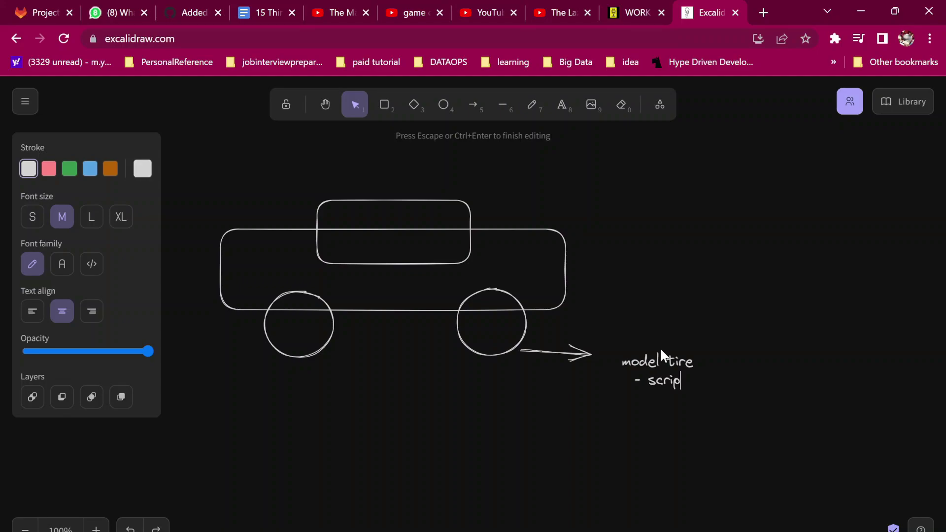
click(638, 439)
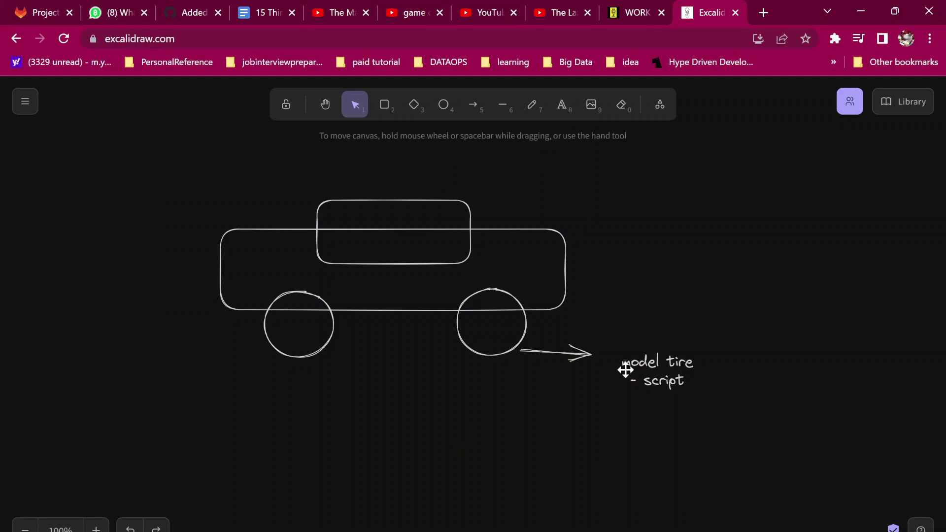
click(517, 334)
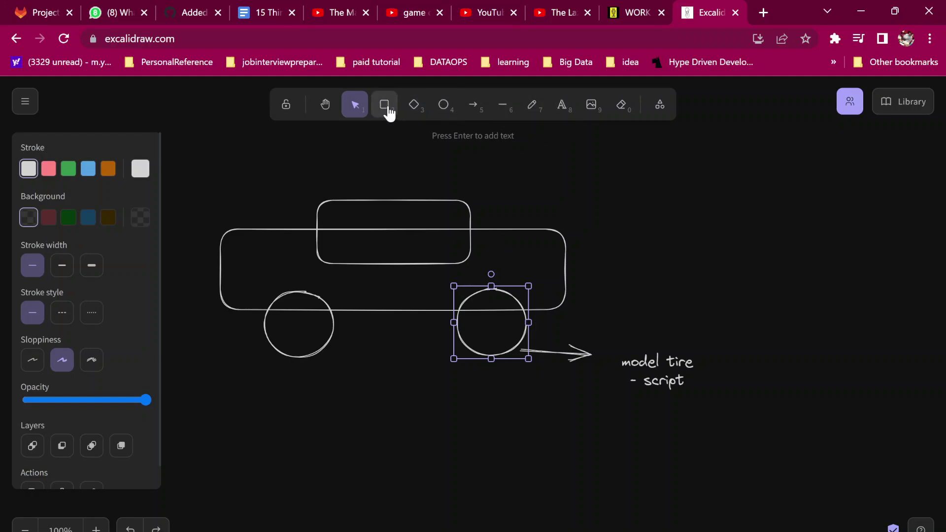
Step: Add a 'game' label at the upper right with an arrow pointing down-right from it
click(561, 104)
click(715, 190)
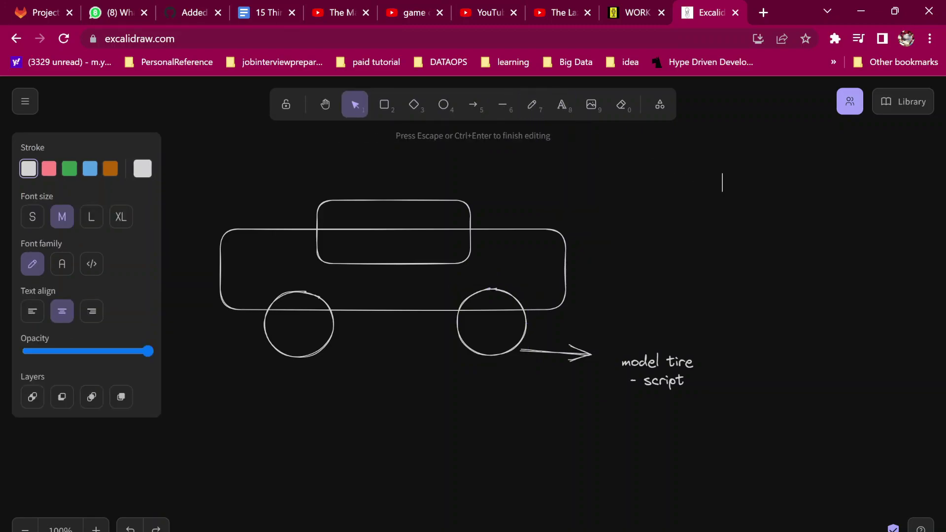
text(game)
click(619, 184)
click(473, 104)
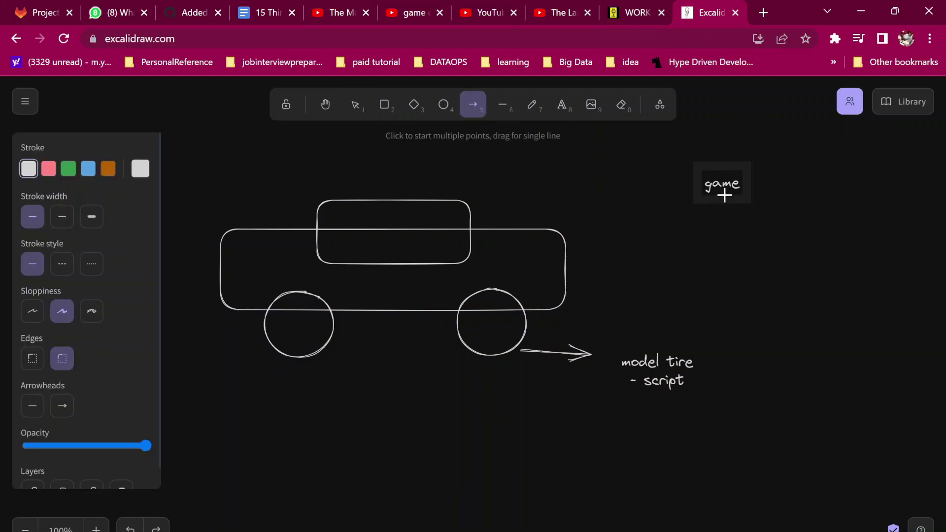
drag(725, 190, 760, 231)
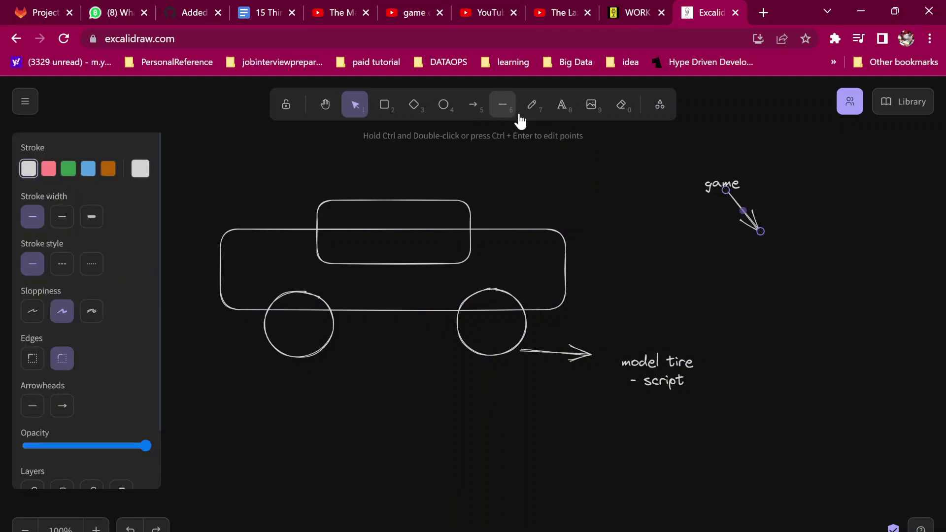
Step: Write a three-line note 'car', '-body', '- tire' below the arrow tip
click(562, 105)
click(768, 258)
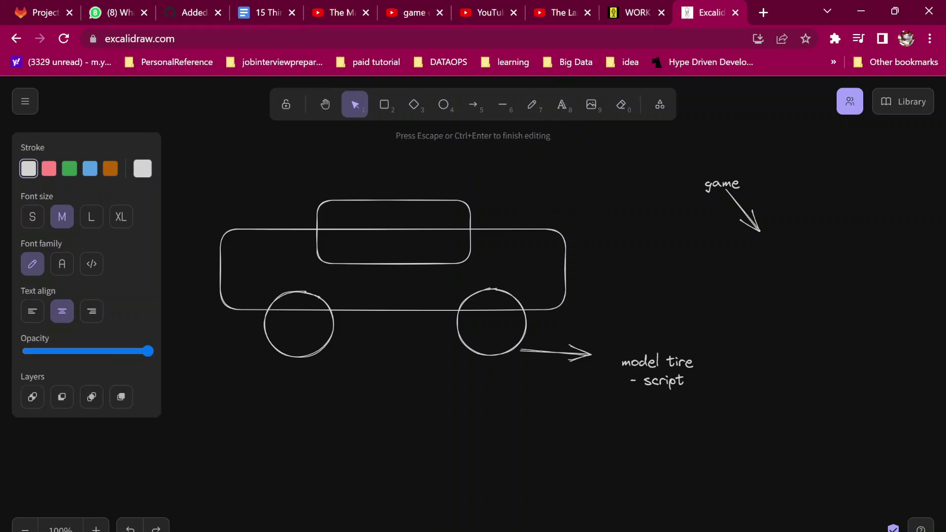
text(car)
key(BackSpace)
key(Return)
text(-body)
key(Return)
text(- tire)
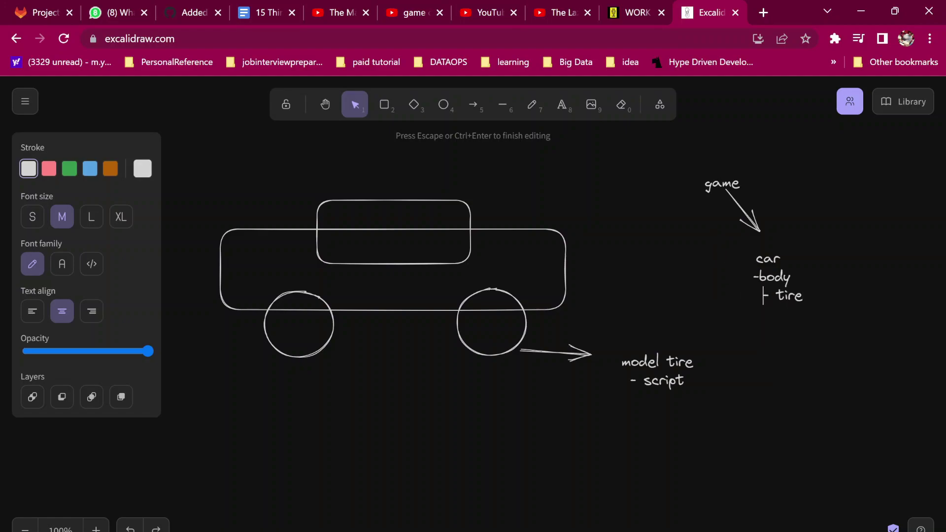
click(558, 107)
click(537, 186)
Step: Type 'hirarcy' above the car and move it right to sit beside the 'game' label
text(hirarcy)
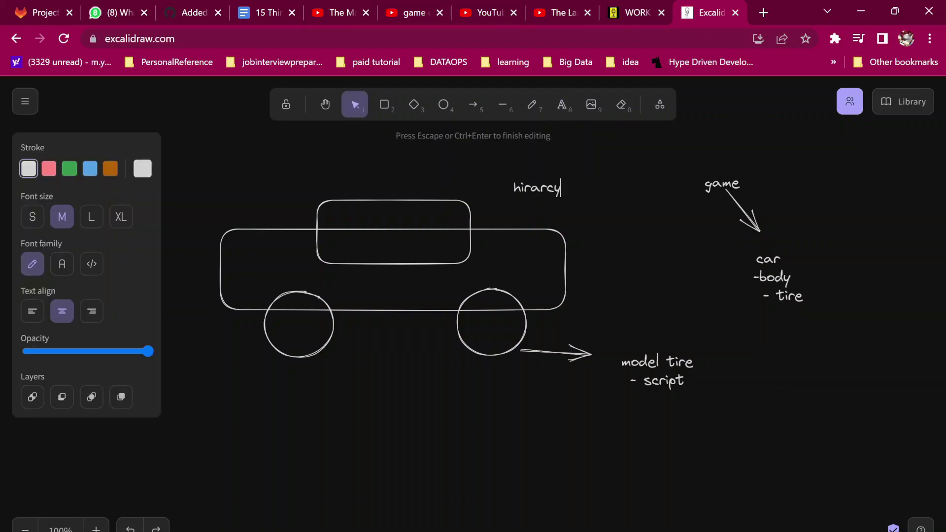
click(592, 193)
drag(524, 186, 606, 186)
click(681, 252)
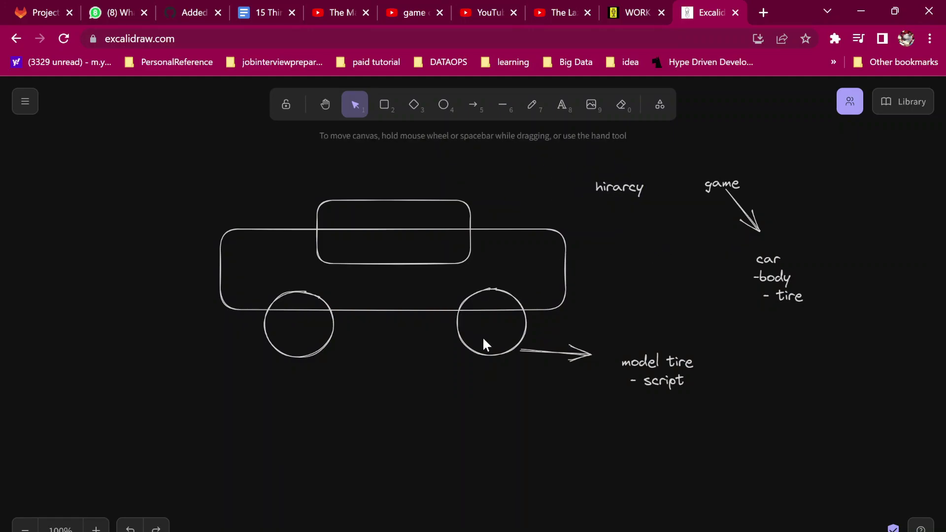
click(491, 351)
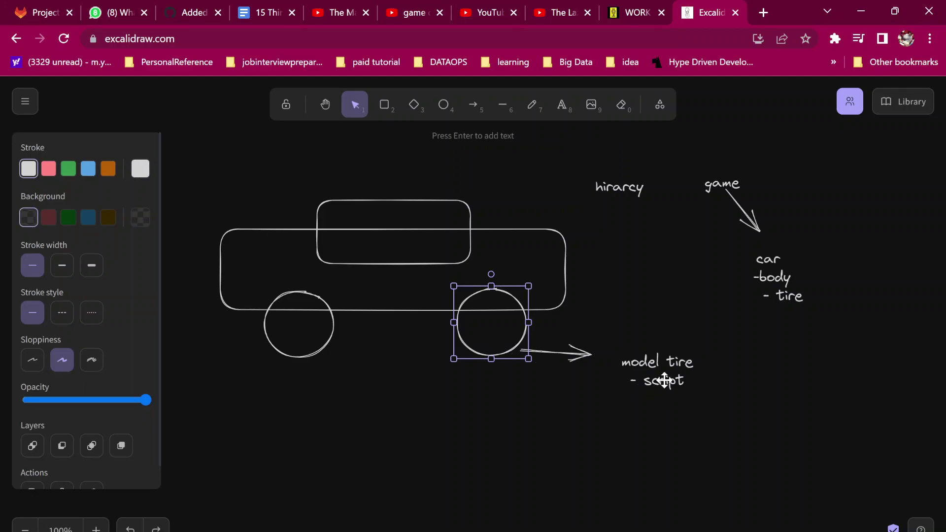
click(664, 380)
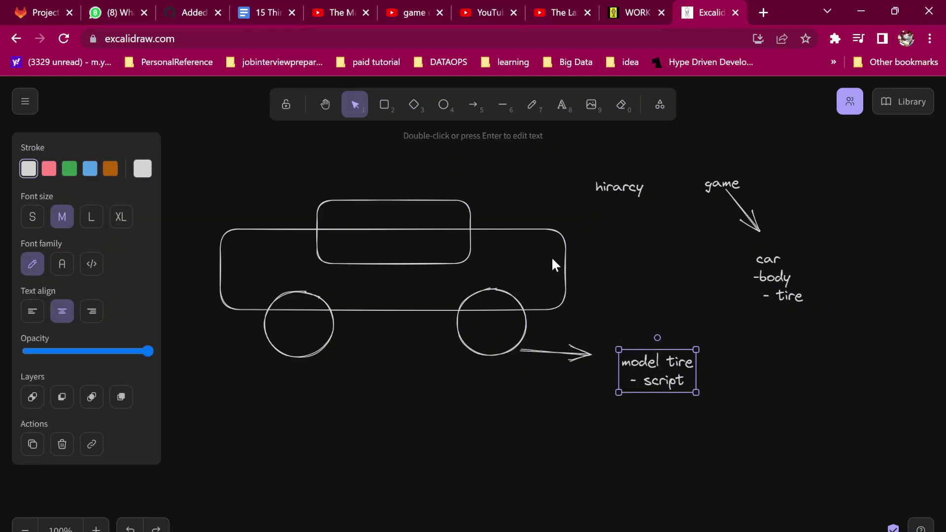
click(611, 188)
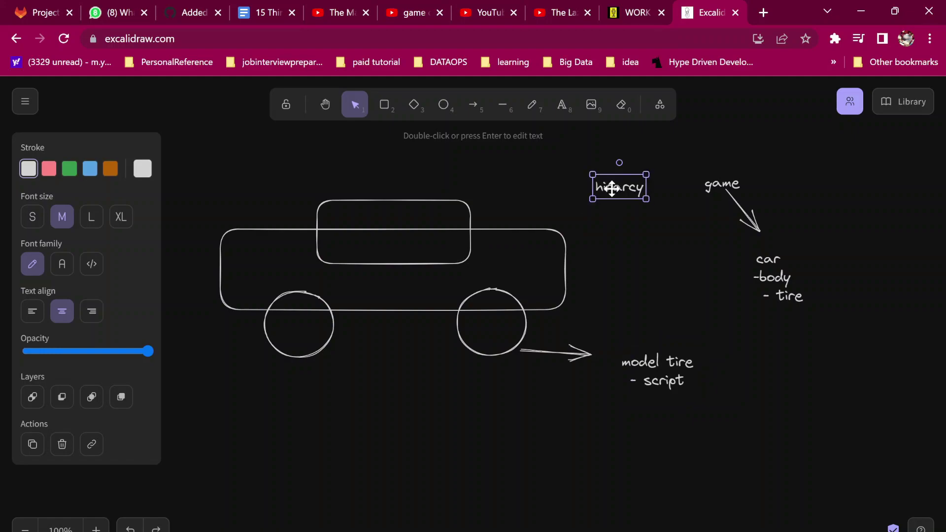
click(626, 218)
click(561, 104)
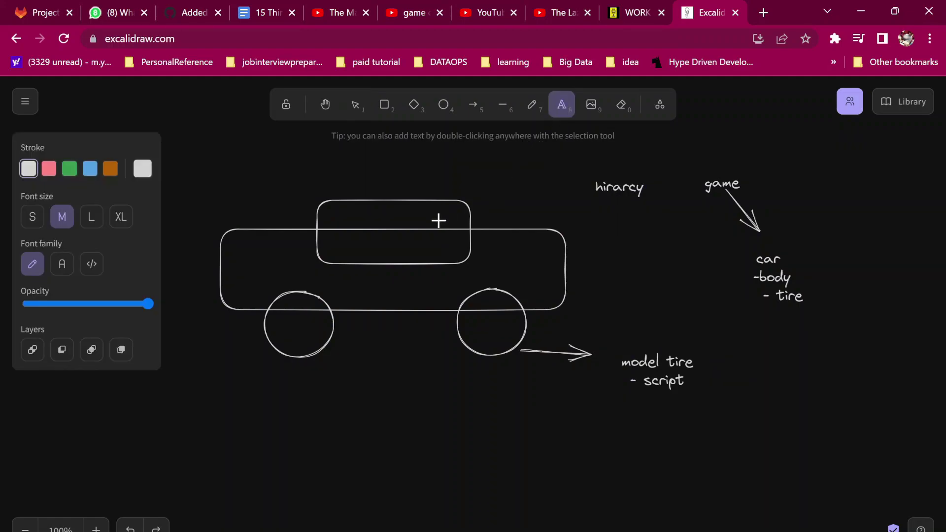
Step: Draw a small circle above the car and label it 'user'
click(443, 104)
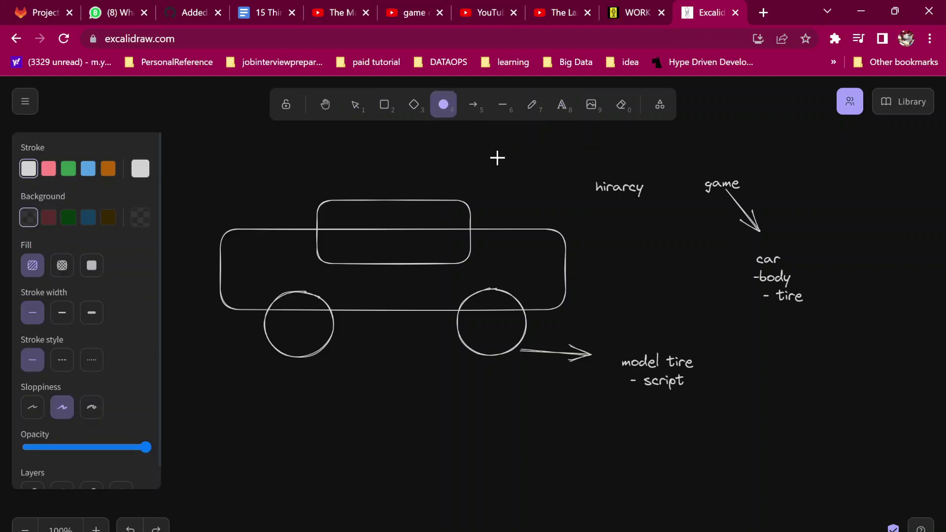
drag(497, 156, 535, 198)
click(561, 105)
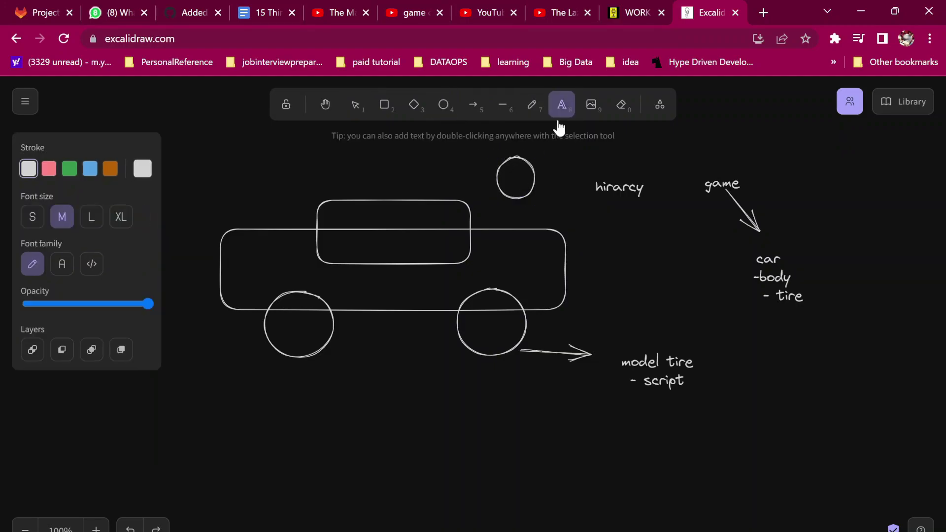
click(538, 155)
text(user)
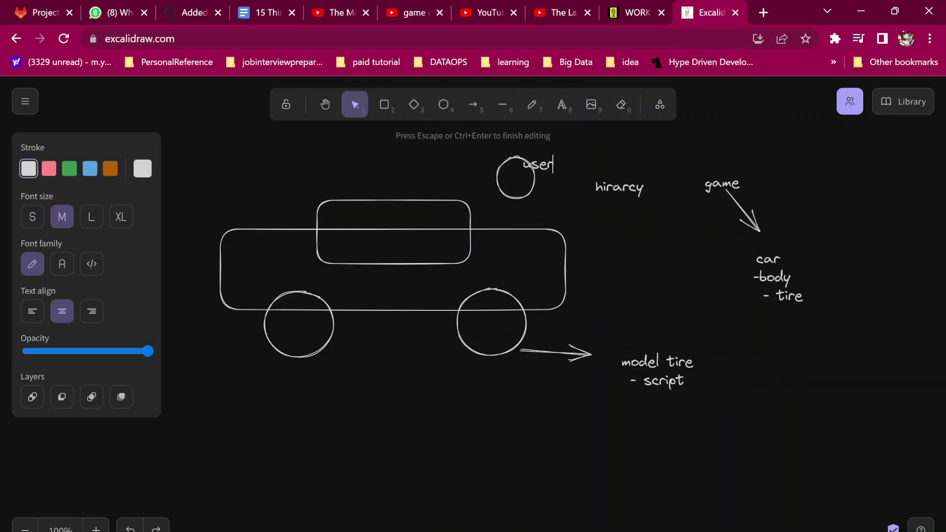
click(537, 166)
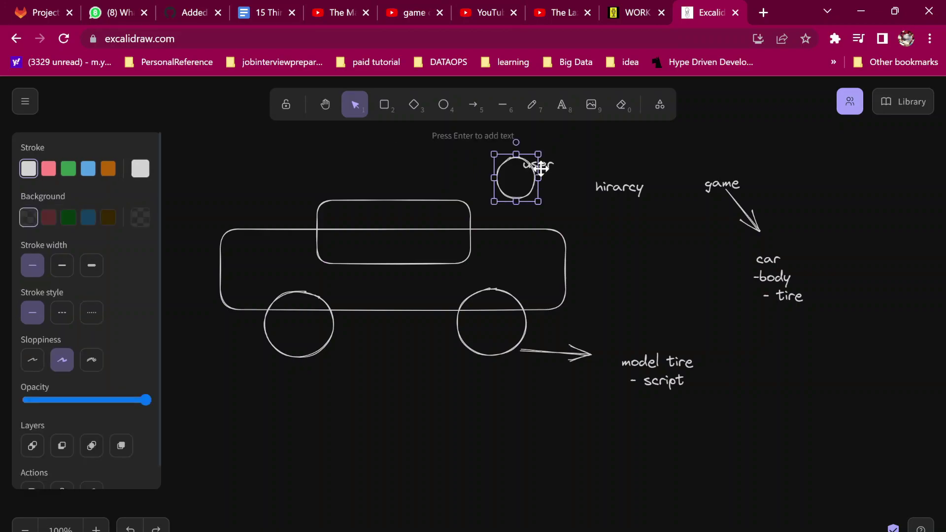
click(543, 163)
drag(569, 167, 596, 167)
click(524, 184)
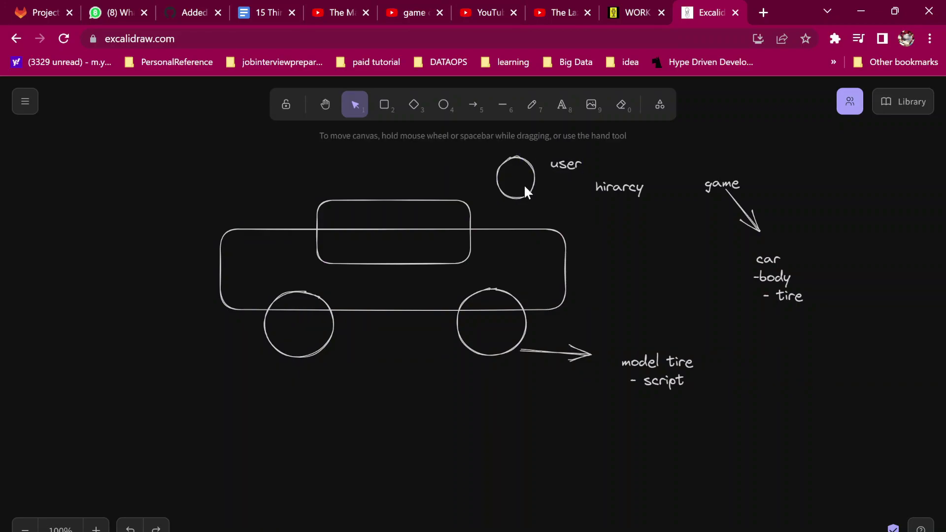
Step: Draw an arrow from the user circle toward the car and label it 'trigger'
click(502, 105)
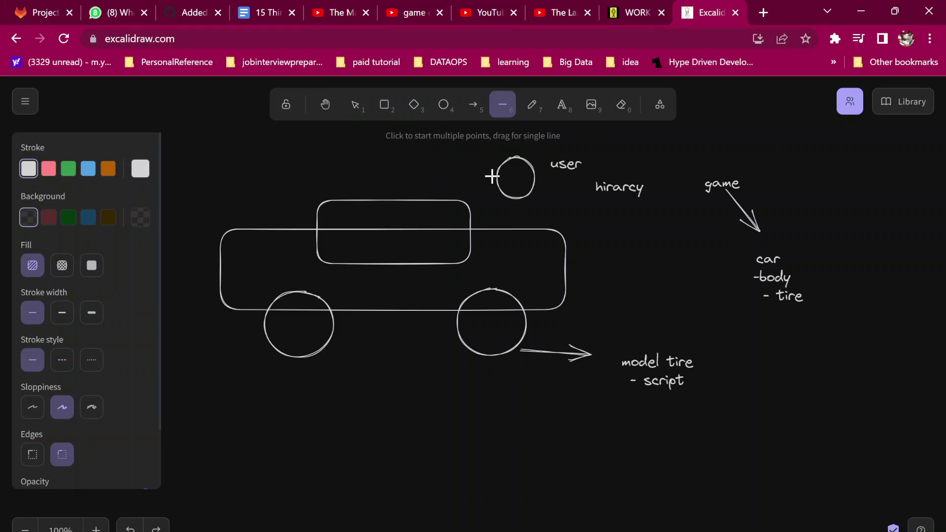
drag(492, 176, 444, 197)
key(Delete)
click(473, 104)
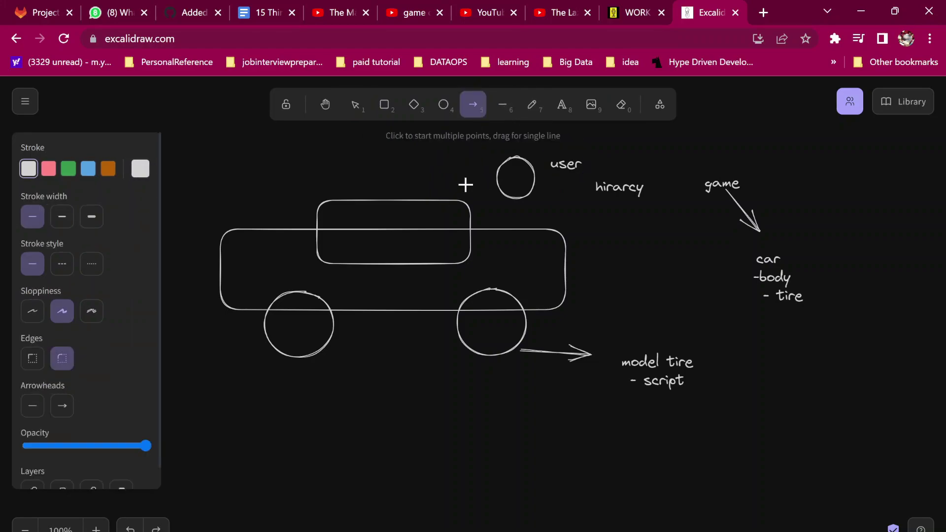
drag(488, 172, 452, 185)
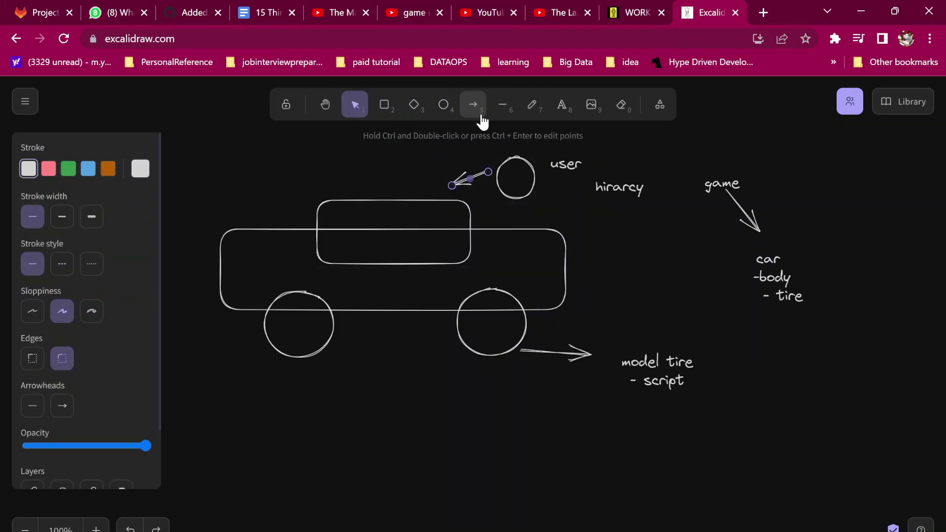
click(561, 105)
click(405, 170)
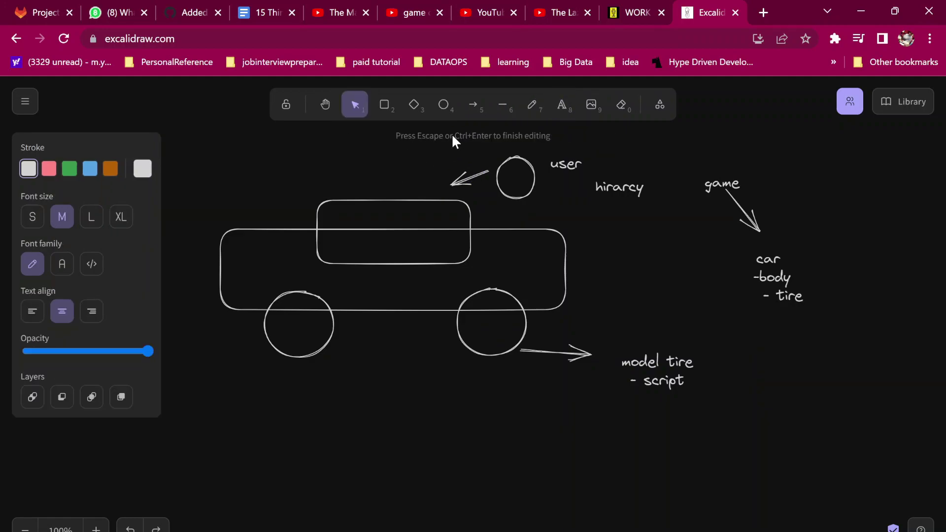
text(trigger)
click(518, 187)
click(527, 199)
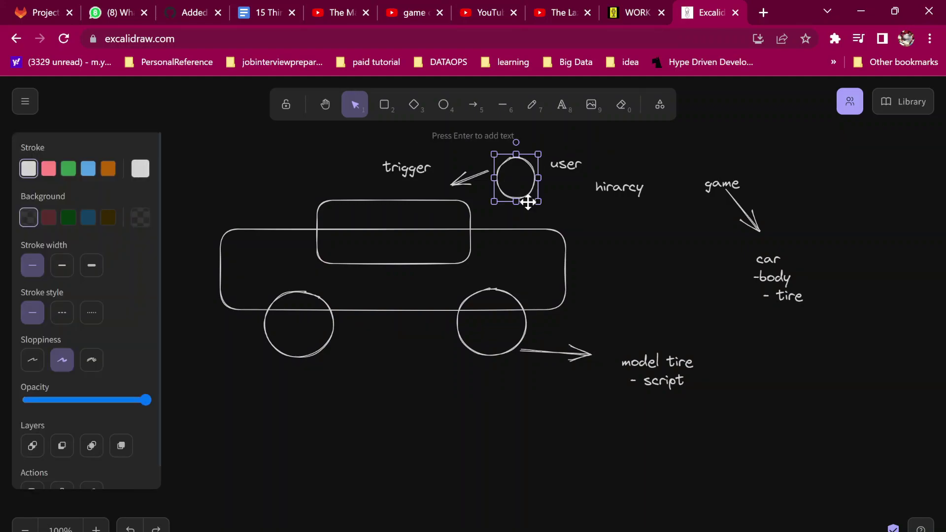
click(332, 250)
click(331, 227)
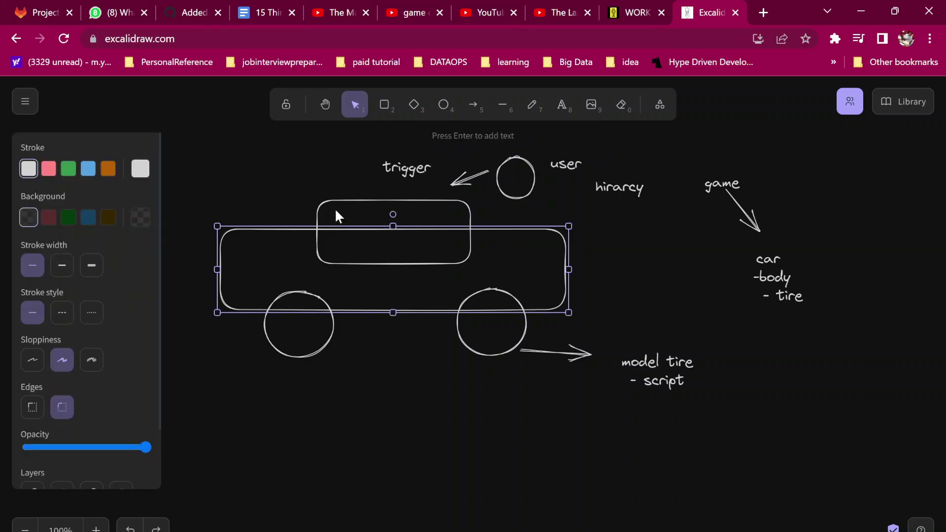
click(335, 208)
click(336, 207)
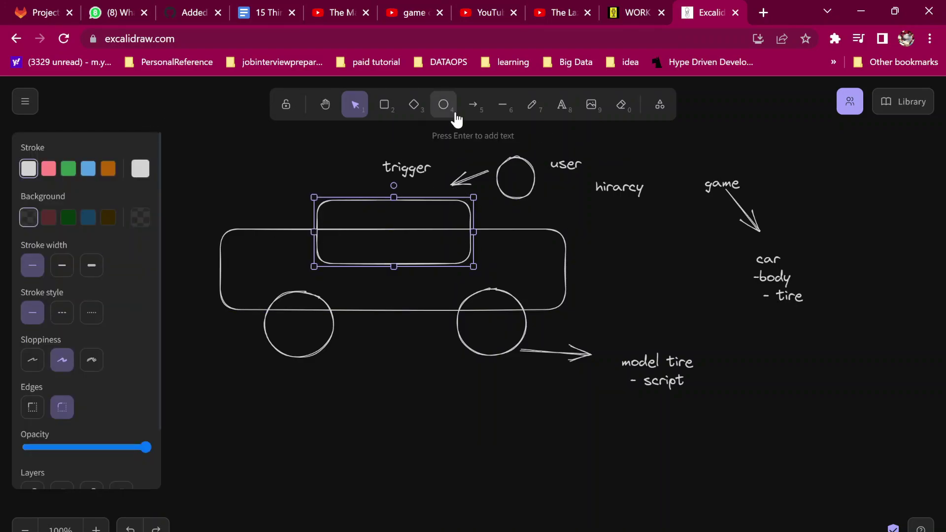
click(561, 105)
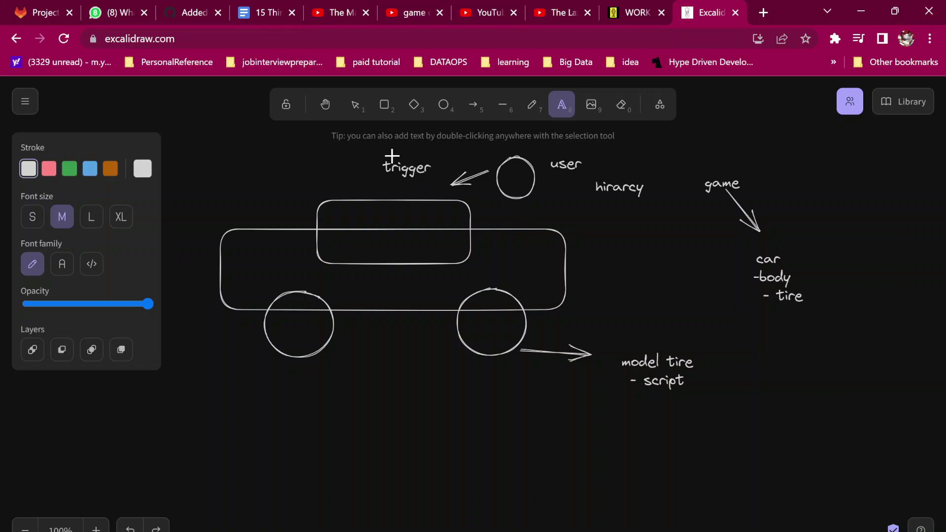
Step: Add 'Event' on a new line above 'trigger' so the label reads 'Event trigger'
double_click(364, 164)
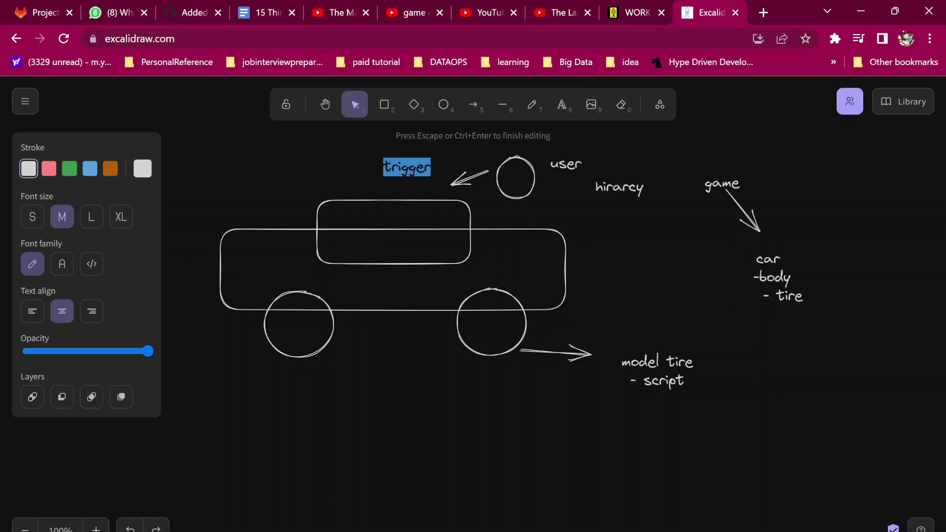
click(383, 168)
key(Return)
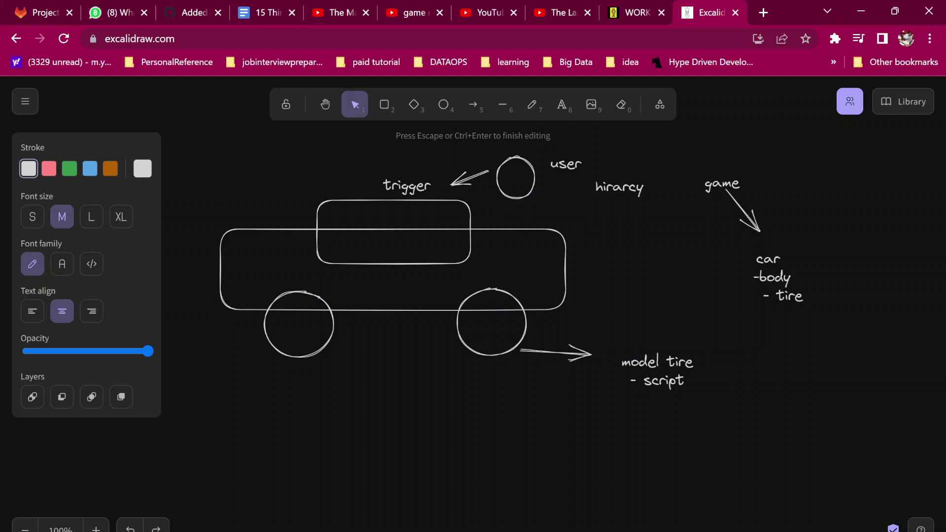
text(Event)
click(486, 193)
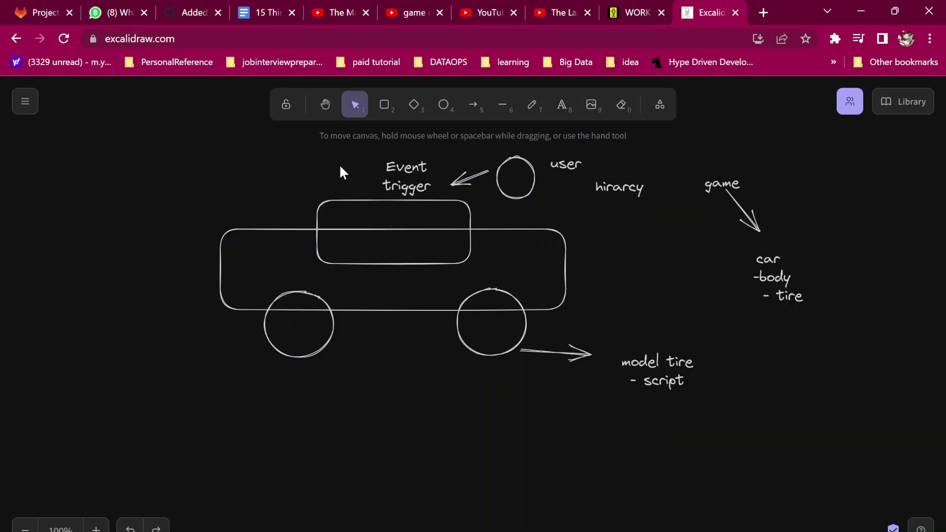
Step: Select the whole diagram and move it down and to the right
mouse_move(845, 418)
mouse_down()
mouse_move(302, 306)
mouse_move(194, 147)
mouse_up()
drag(466, 224, 490, 285)
click(569, 191)
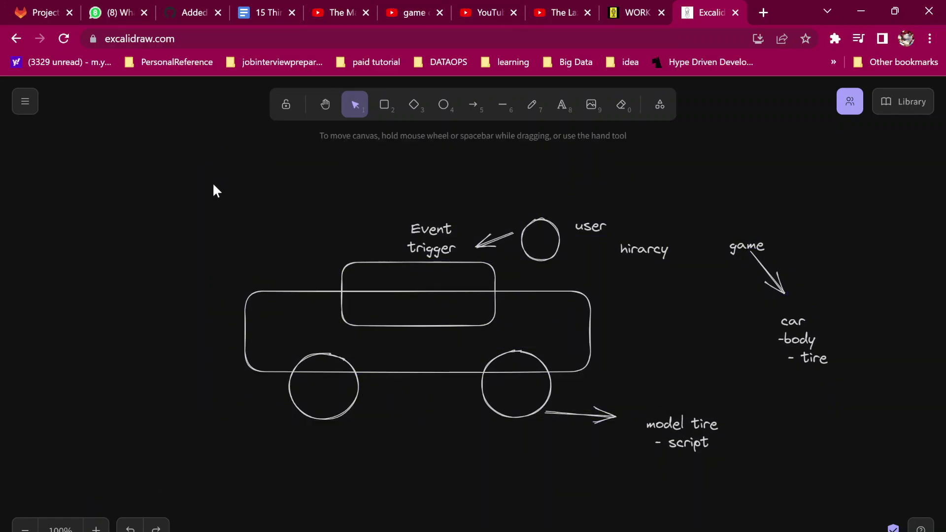
Step: In the Core Games tips document, replace the comma before 'animator' in item 2 with '-'
click(261, 12)
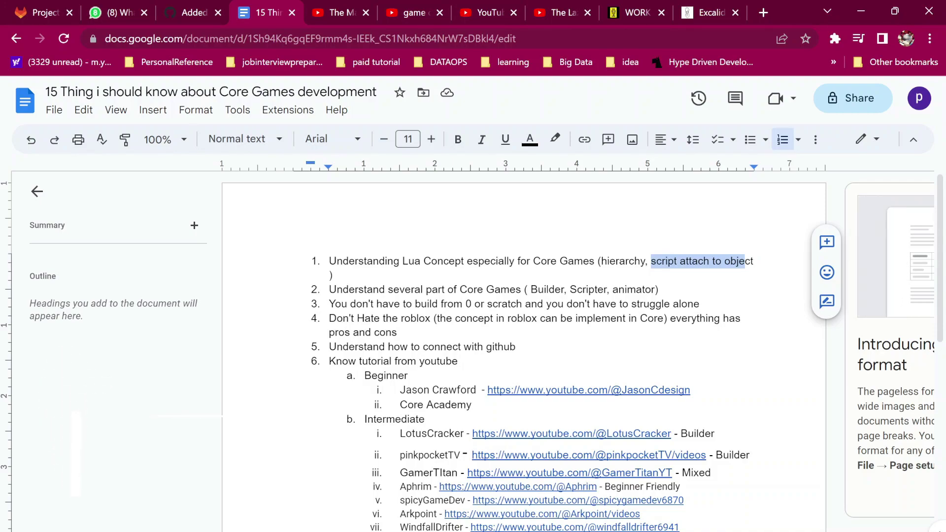
double_click(633, 289)
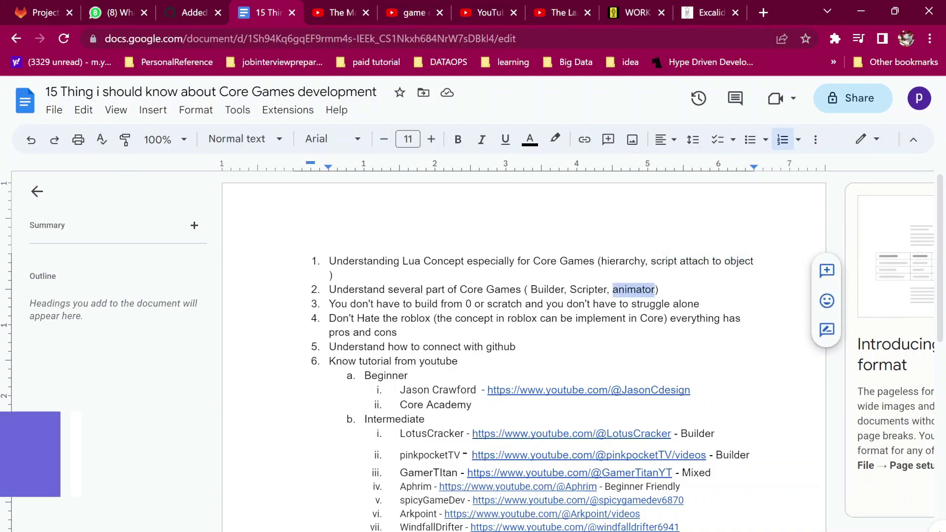
key(Left)
key(BackSpace)
key(BackSpace)
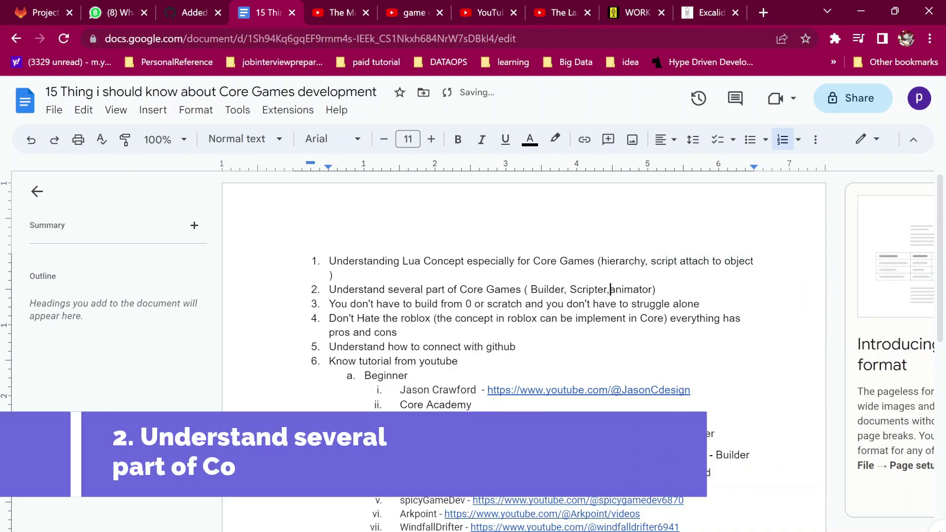
text(-)
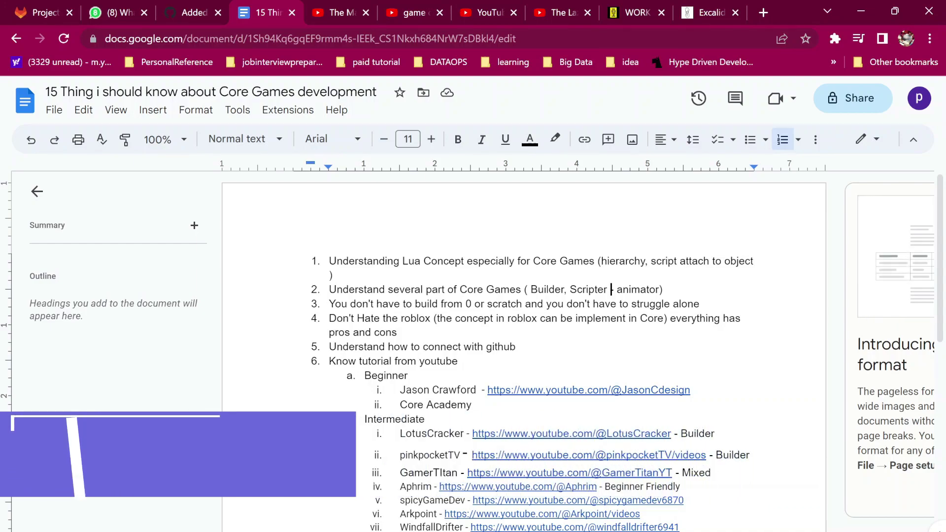
key(ctrl+shift+Left)
key(ctrl+shift+Left)
key(ctrl+shift+Left)
key(ctrl+shift+Left)
key(ctrl+shift+Left)
key(ctrl+shift+Left)
key(ctrl+shift+Left)
key(ctrl+shift+Left)
key(ctrl+shift+Left)
key(ctrl+shift+Left)
key(ctrl+shift+Left)
key(ctrl+shift+Left)
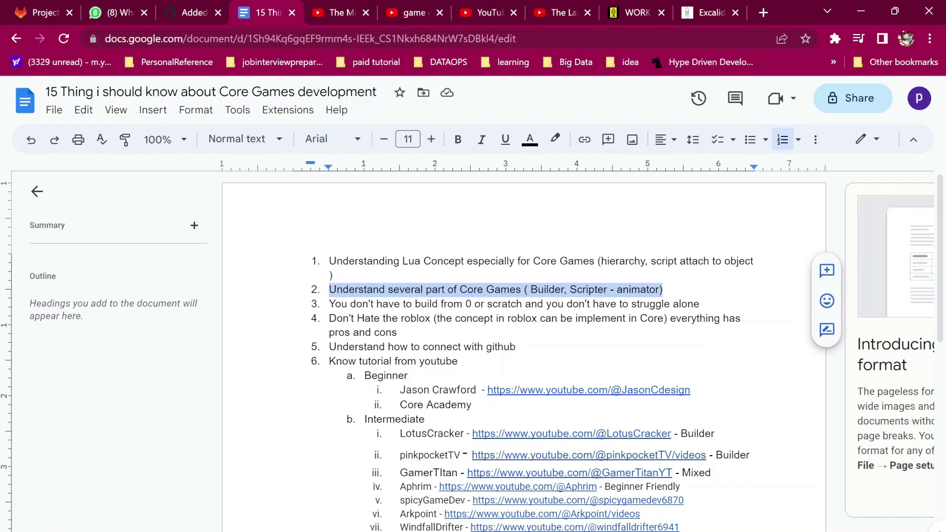
key(Right)
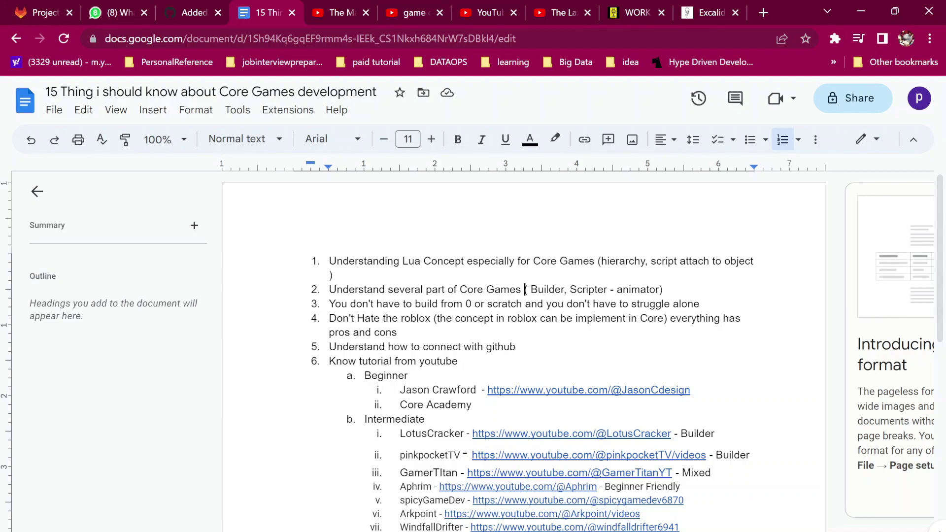
Step: Highlight 'Understand several part of Core Games' in item 2, then move into item 3
drag(523, 289, 329, 290)
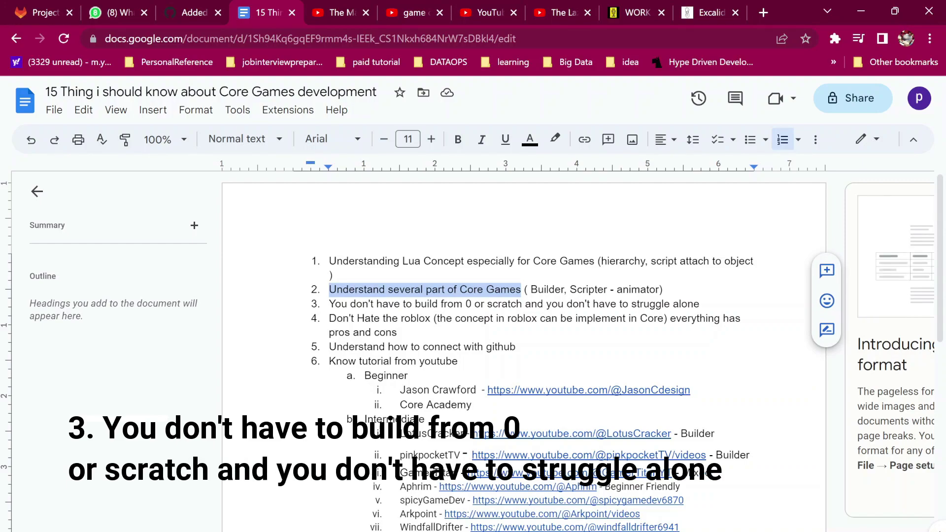
click(383, 303)
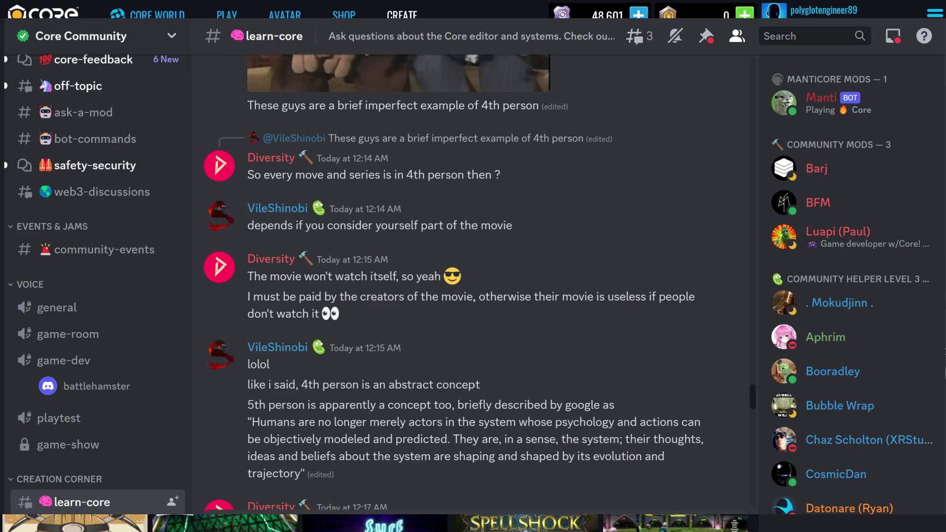
Step: Leave the Discord window and show My Projects under Create in Core
key(alt+Tab)
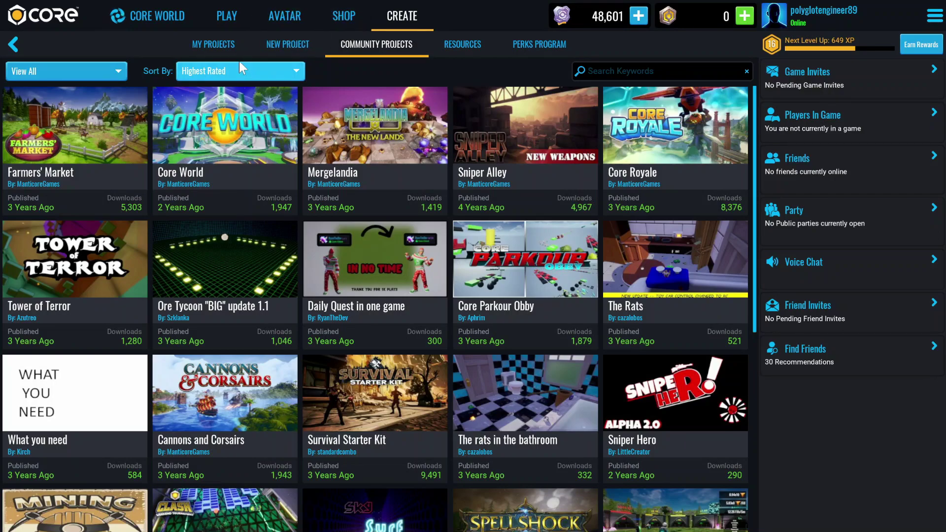
click(229, 47)
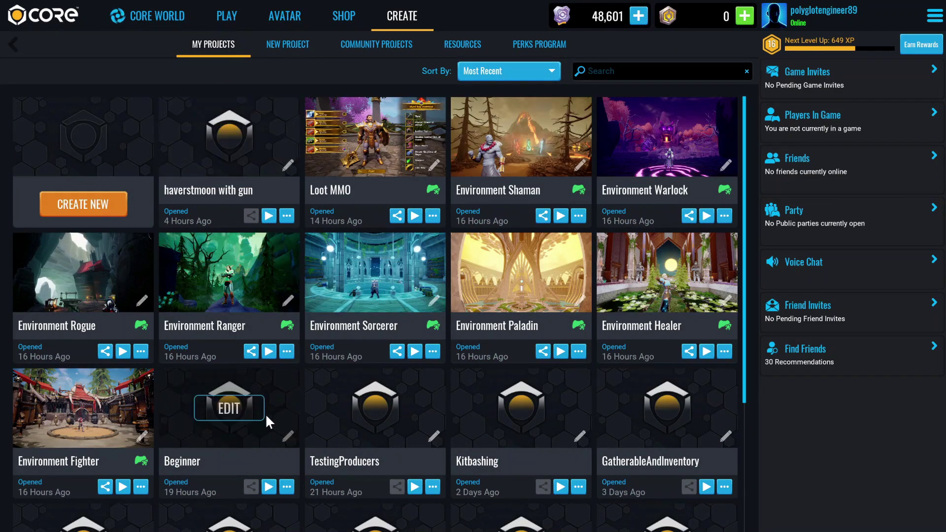
Step: Open the Beginner project and enlarge the Community Content browser
click(253, 409)
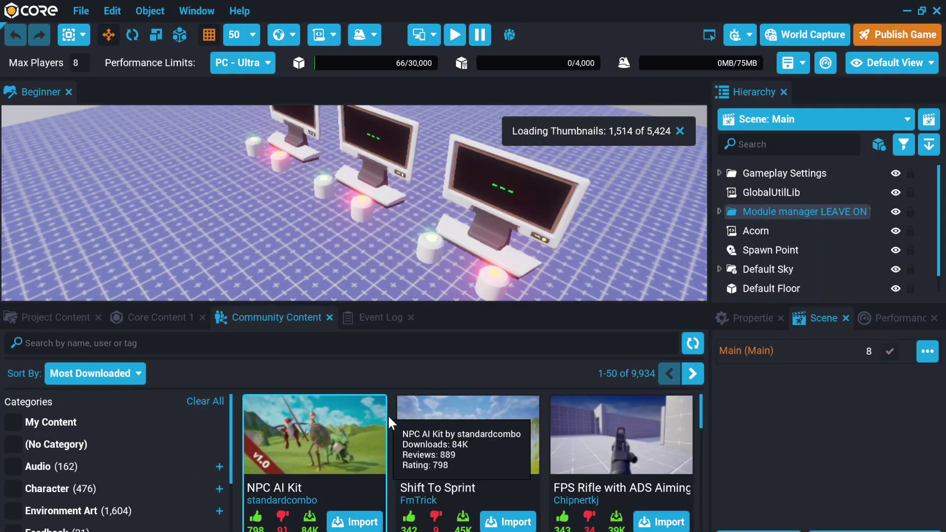
scroll(388, 415, down, 2)
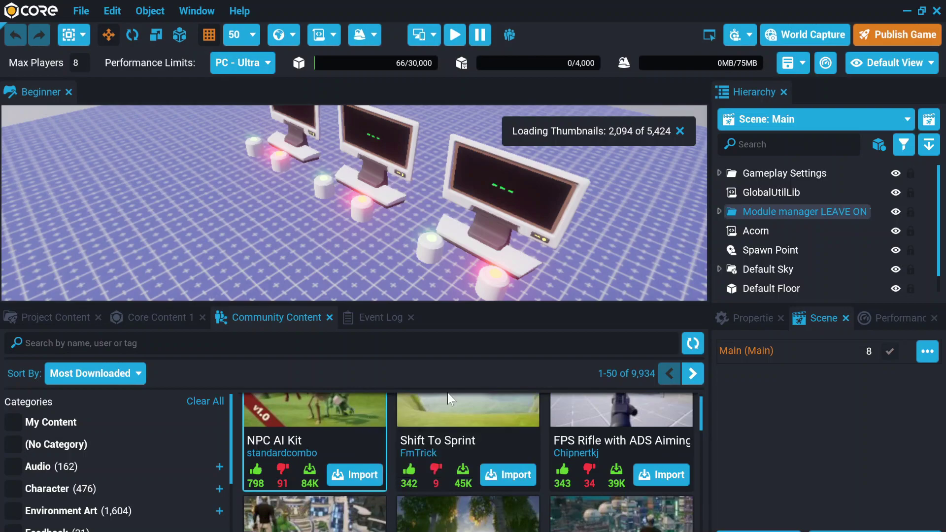
scroll(322, 493, down, 2)
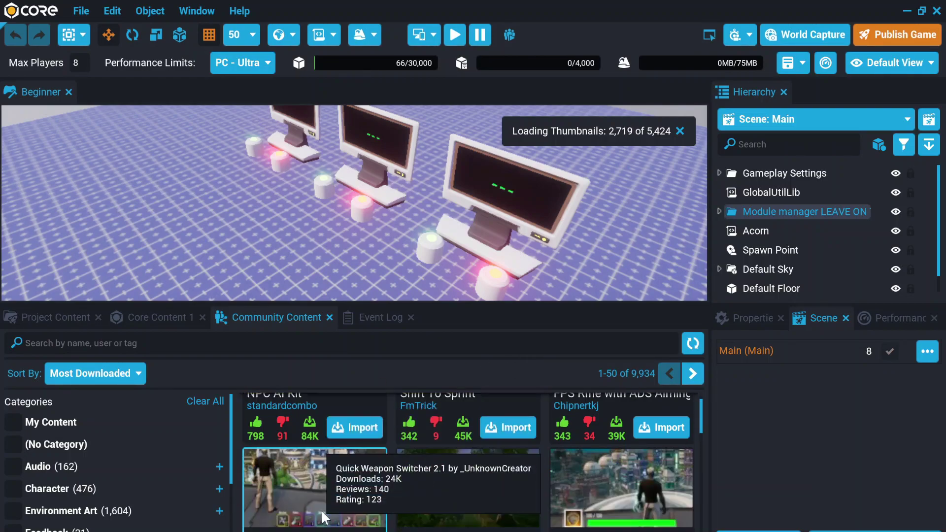
drag(486, 303, 486, 223)
Step: Browse Most Downloaded content down to Inventory System 2.0, Minimap UI and FPS Meter, then restore the viewport height
scroll(432, 436, down, 2)
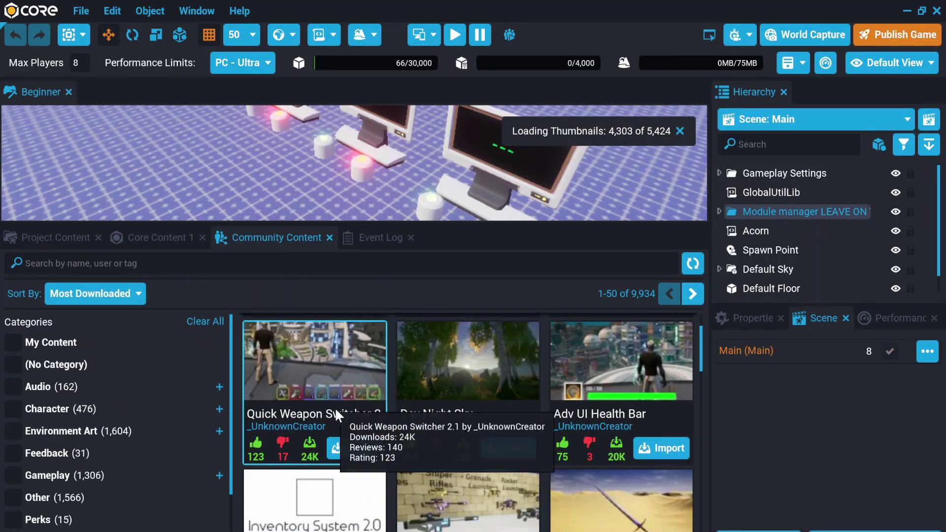
scroll(335, 410, down, 1)
scroll(335, 412, down, 8)
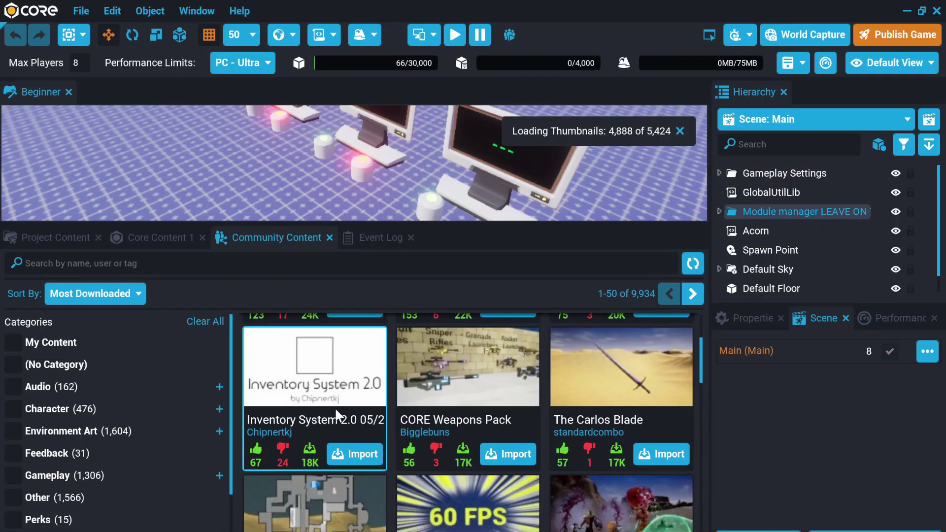
scroll(335, 412, down, 4)
mouse_move(339, 422)
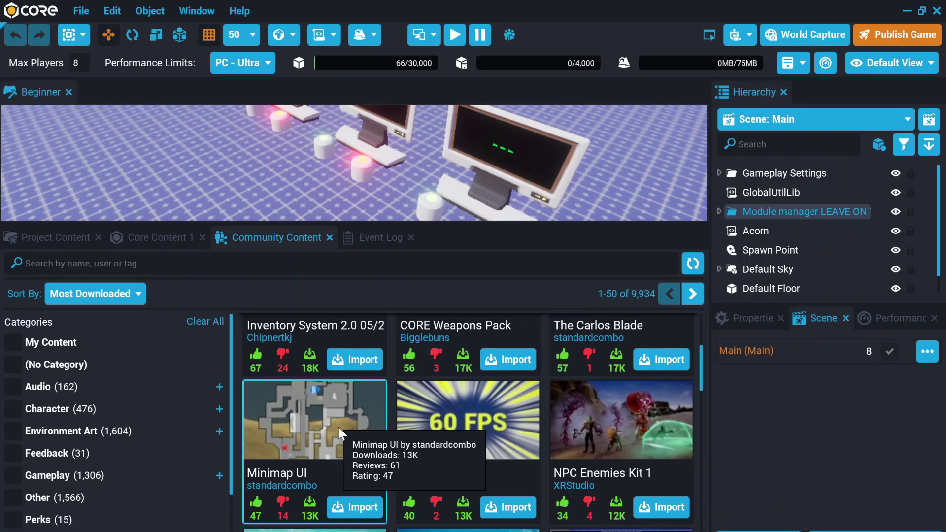
mouse_move(450, 403)
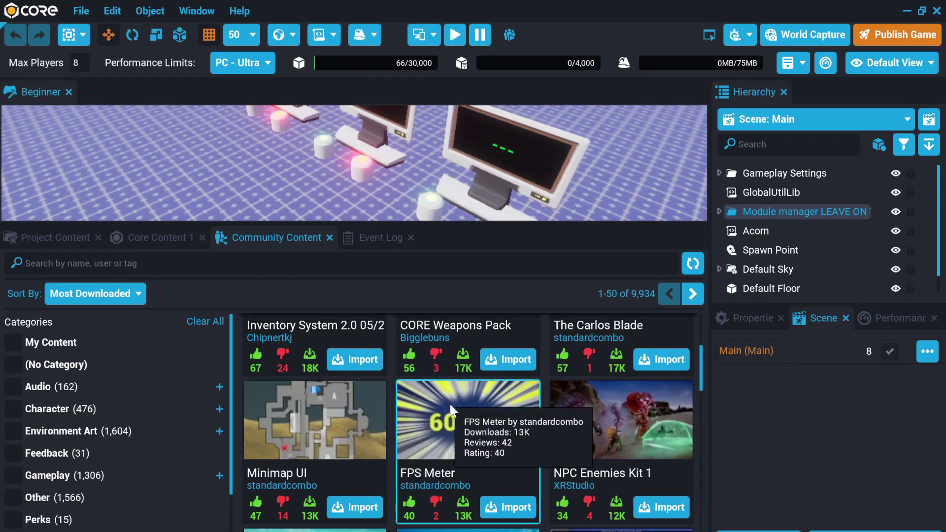
click(458, 263)
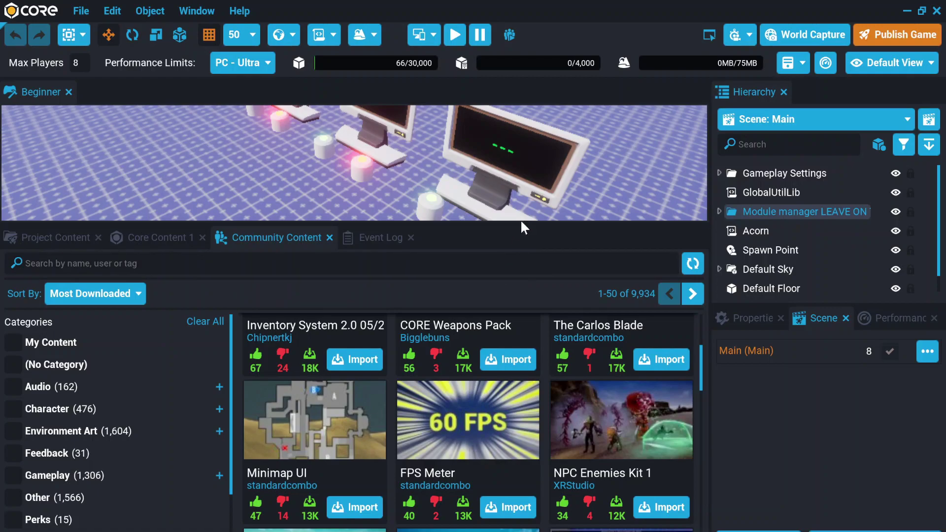
drag(520, 223, 522, 253)
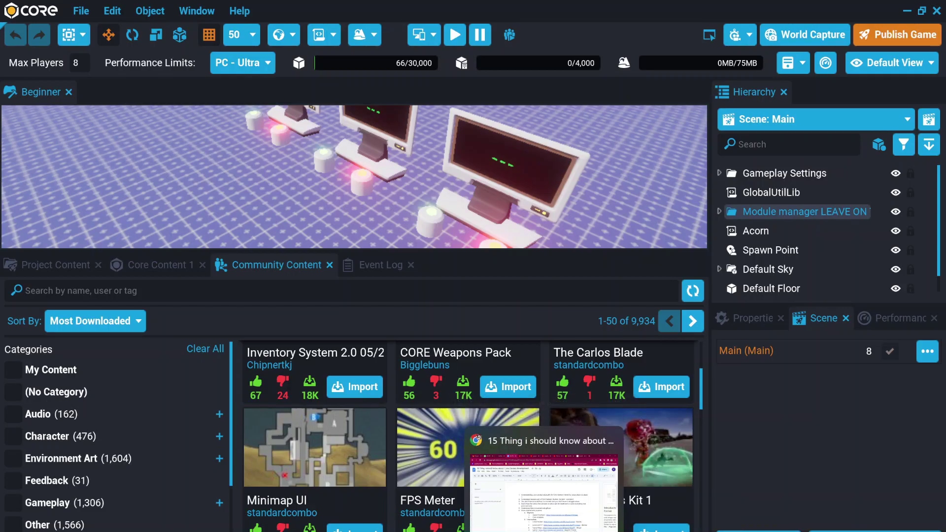
Step: Switch to the Core tips document and highlight tip 5, 'Understand how to connect with github'
click(533, 458)
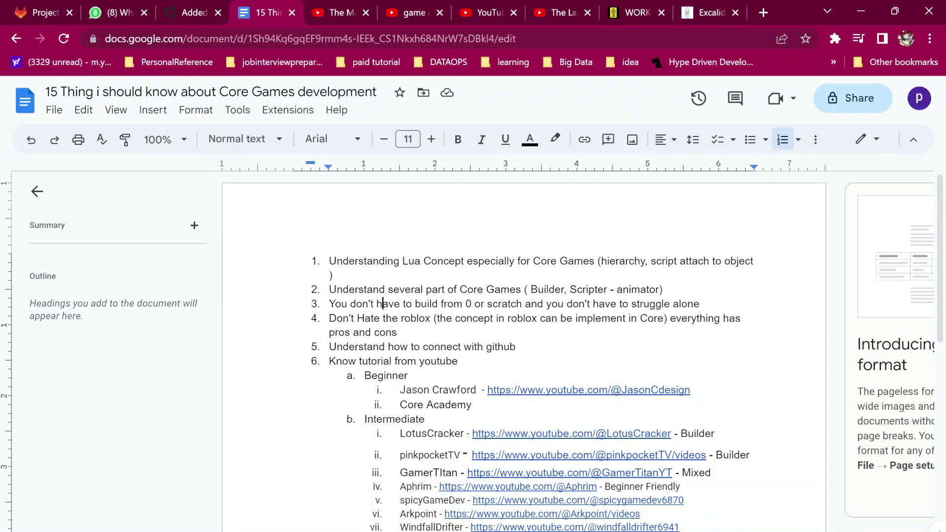
click(397, 332)
triple_click(422, 347)
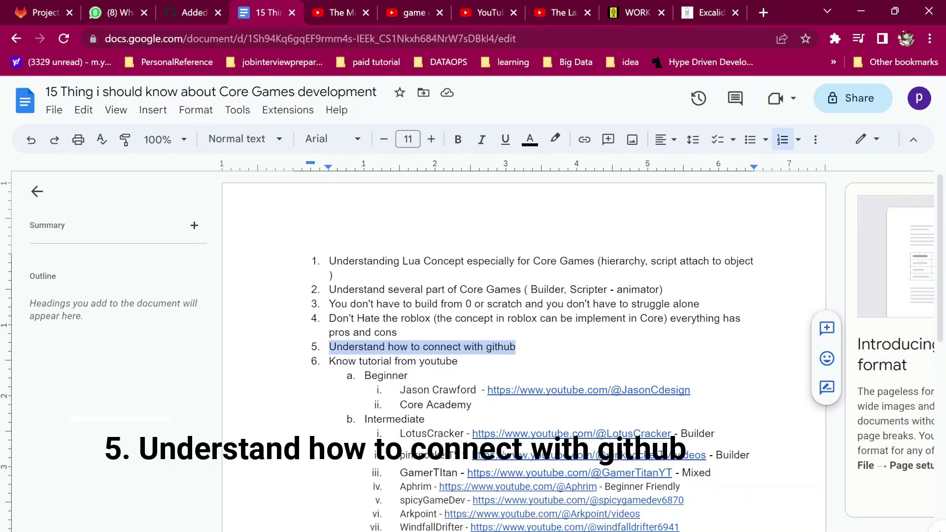
click(329, 347)
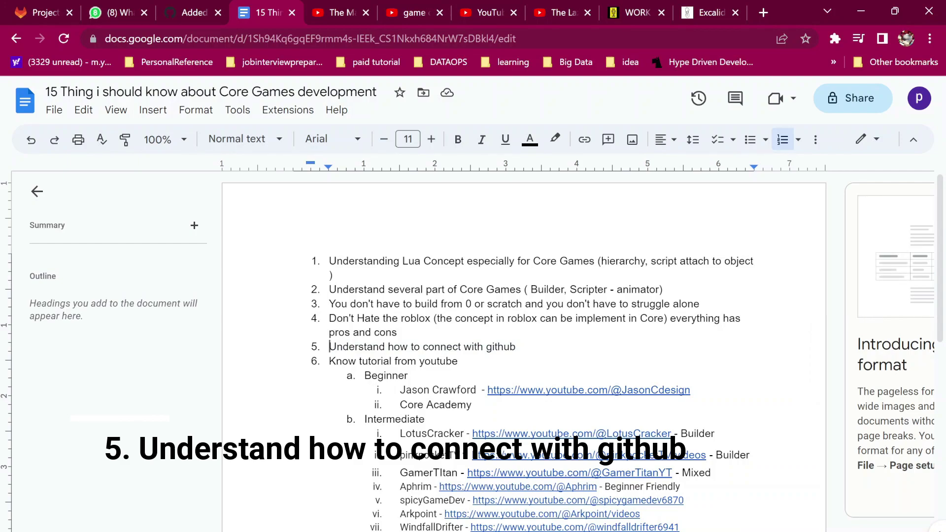
key(shift+Right)
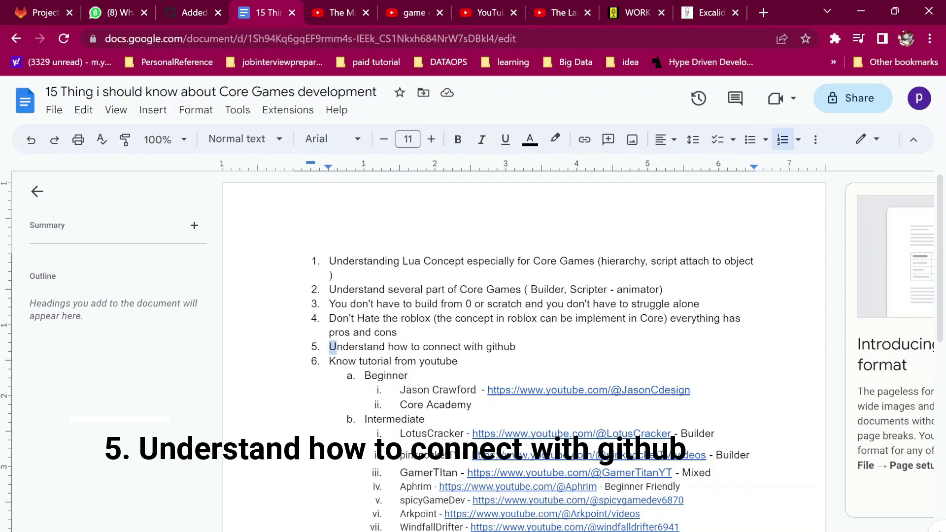
key(shift+Right)
key(shift+Right)
key(shift+Right)
key(shift+Right)
key(shift+Right)
key(shift+Right)
key(shift+Right)
key(shift+Right)
key(shift+Right)
key(shift+Right)
key(shift+Right)
key(shift+Right)
key(shift+Right)
key(shift+Right)
key(shift+Right)
key(shift+Right)
key(shift+Right)
key(shift+Right)
key(shift+Right)
key(shift+Right)
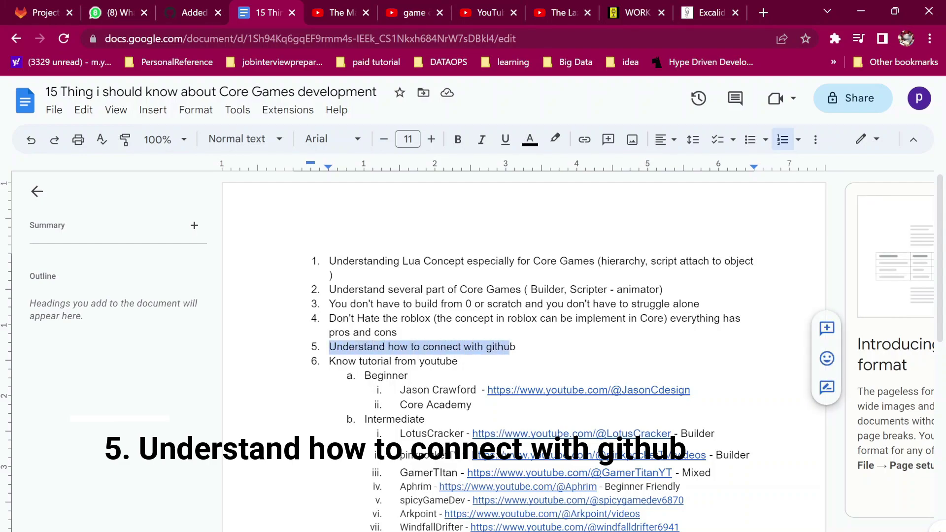
key(End)
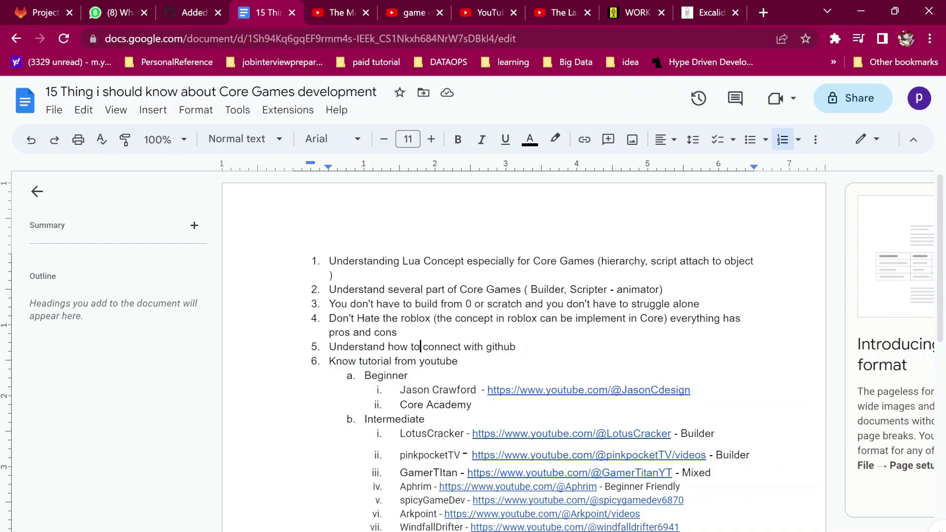
Step: Scroll down to tip 6 and select the word 'Beginner' in its YouTube channel list
scroll(420, 346, down, 3)
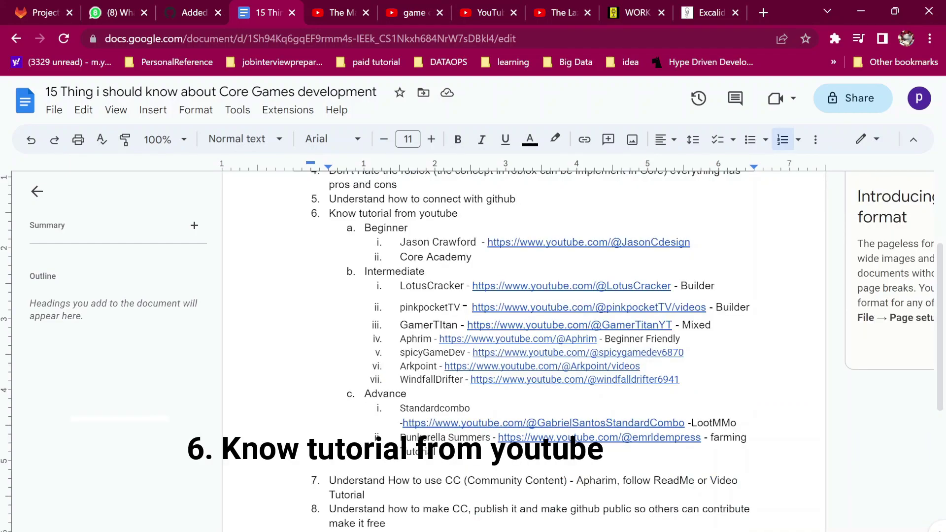
double_click(385, 228)
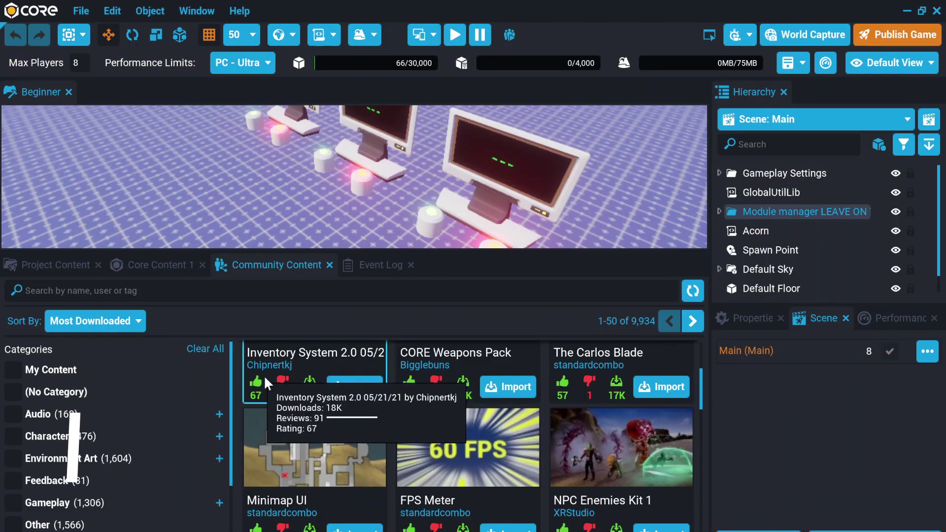
Step: Filter Community Content to show only the card creator's 10 assets
scroll(266, 373, down, 1)
scroll(536, 498, down, 3)
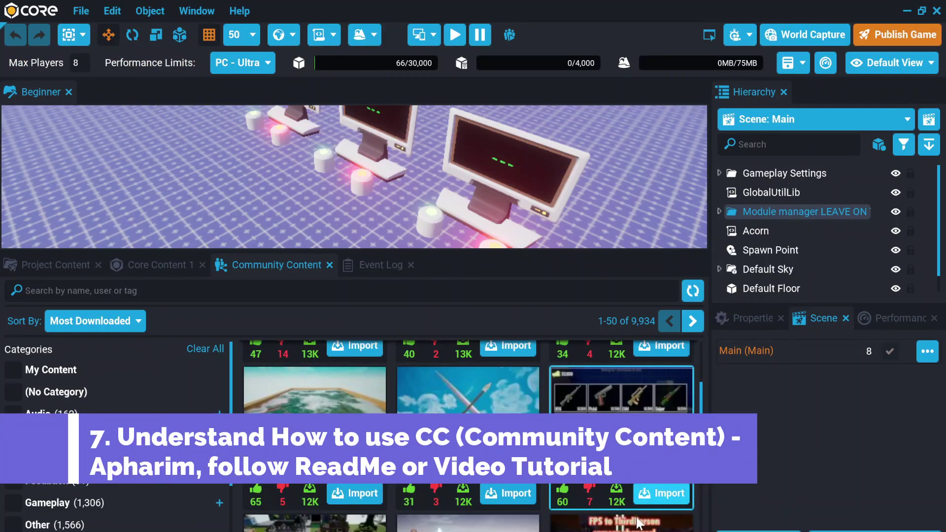
click(622, 469)
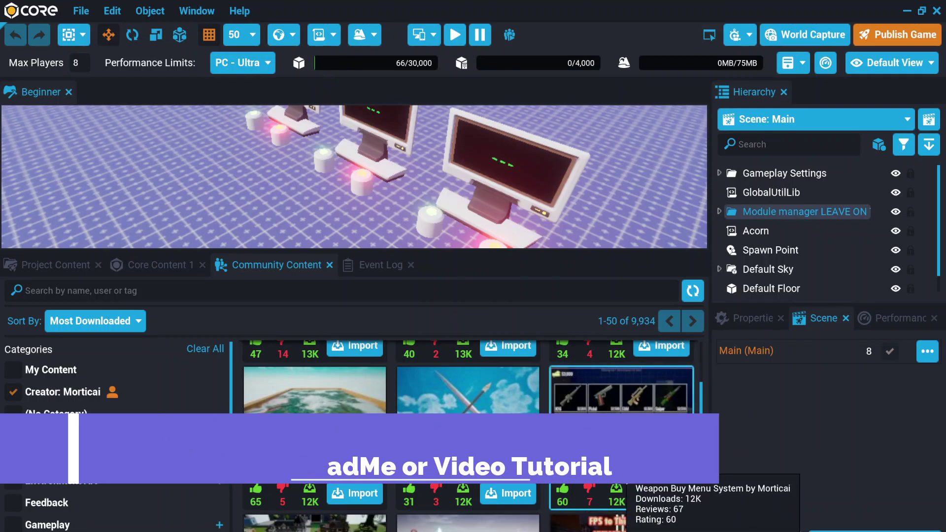
Step: Open the GamerTitan Equipment Helm Tut asset's details page
scroll(440, 453, up, 2)
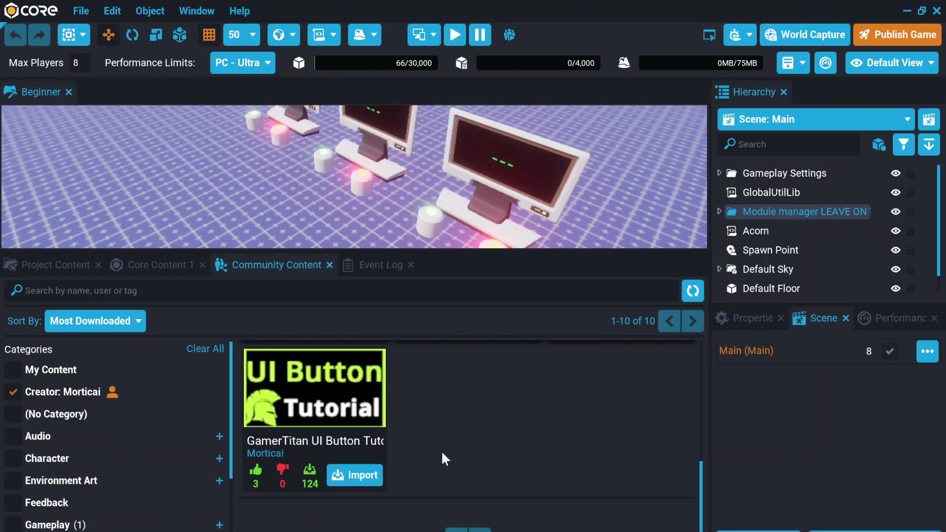
scroll(433, 451, up, 5)
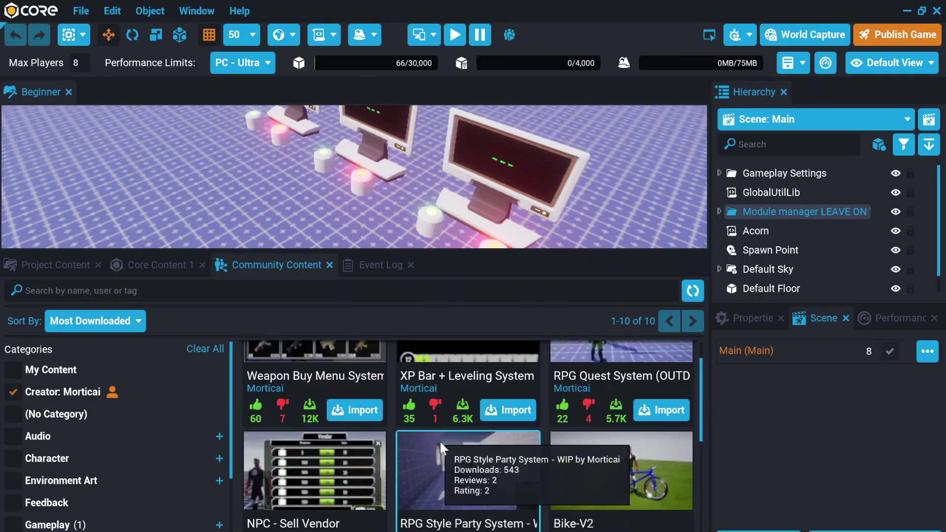
scroll(386, 403, down, 3)
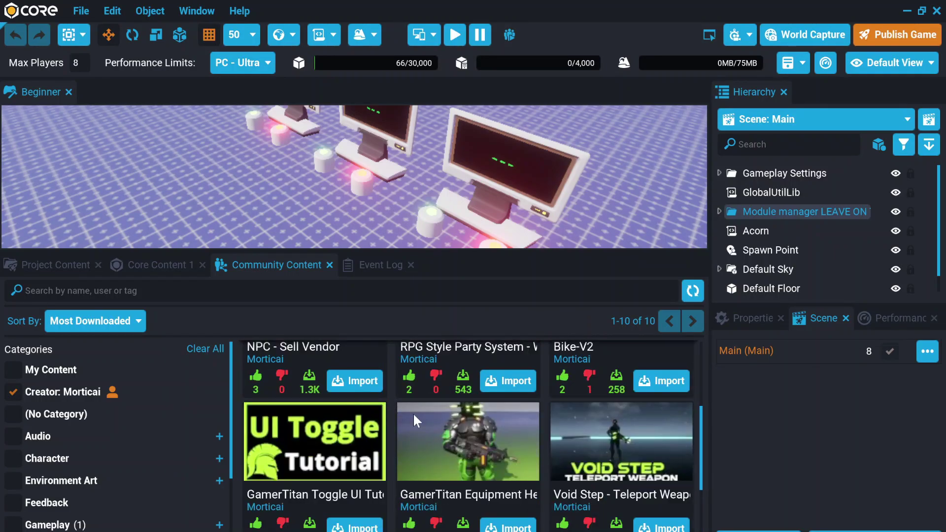
scroll(521, 439, down, 1)
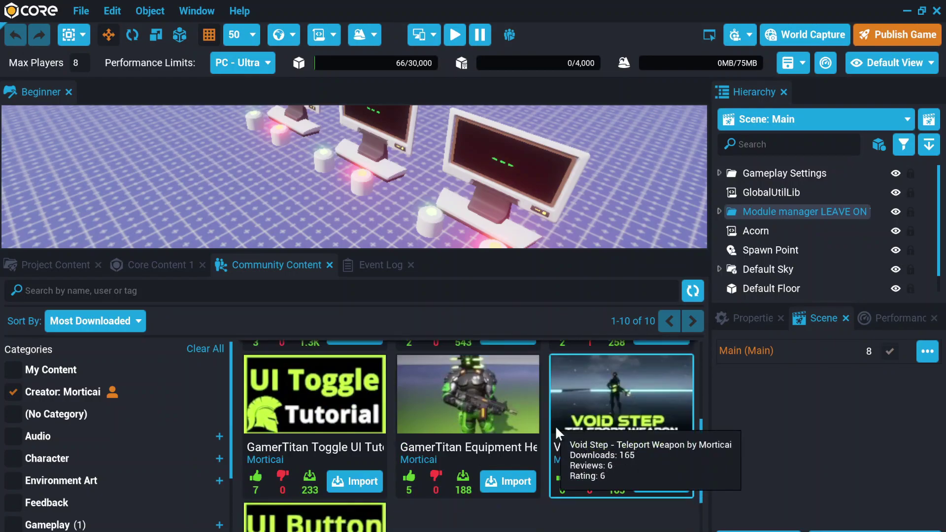
click(460, 397)
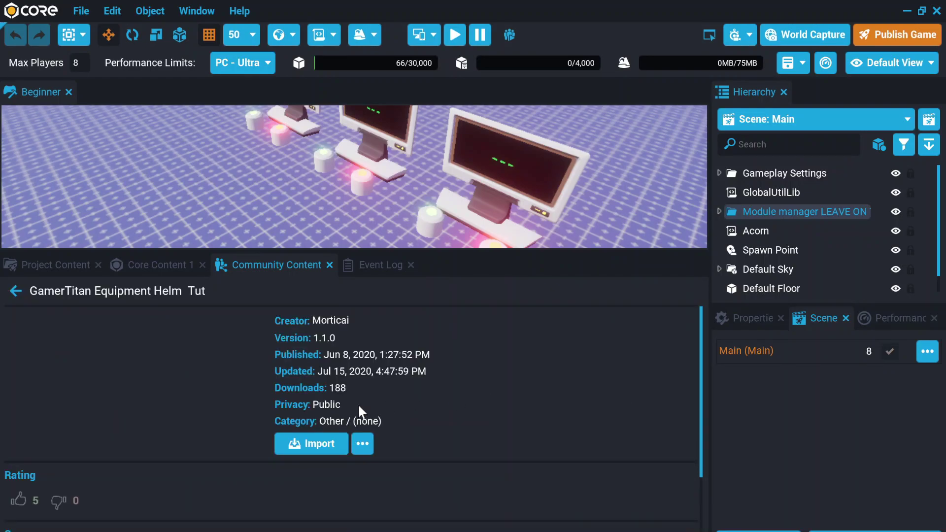
Step: Review the GamerTitan Equipment Helm Tut details, select its YouTube link, then show Project Content
scroll(336, 404, down, 1)
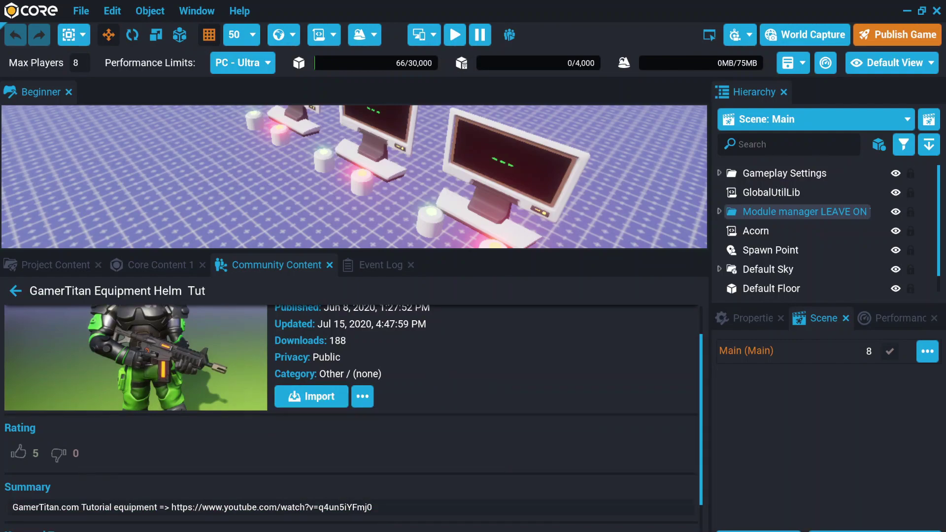
drag(171, 507, 372, 507)
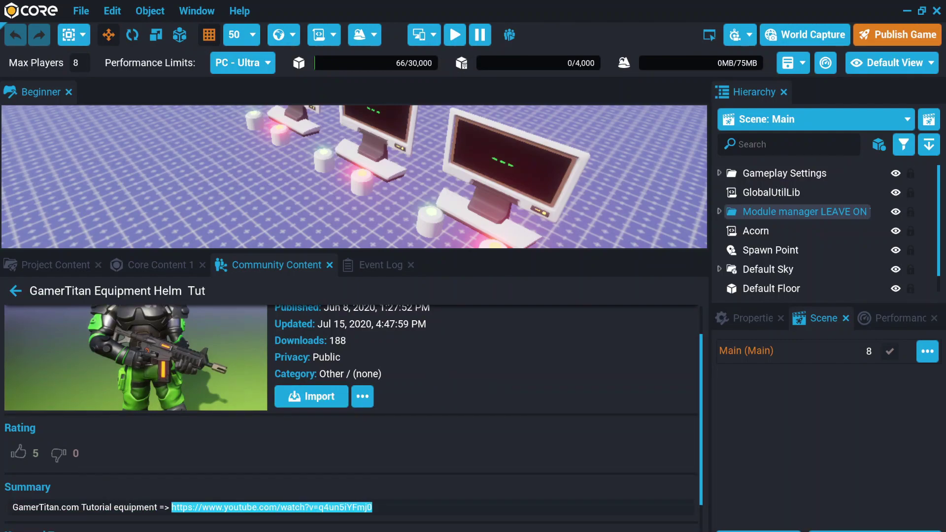
scroll(407, 458, down, 2)
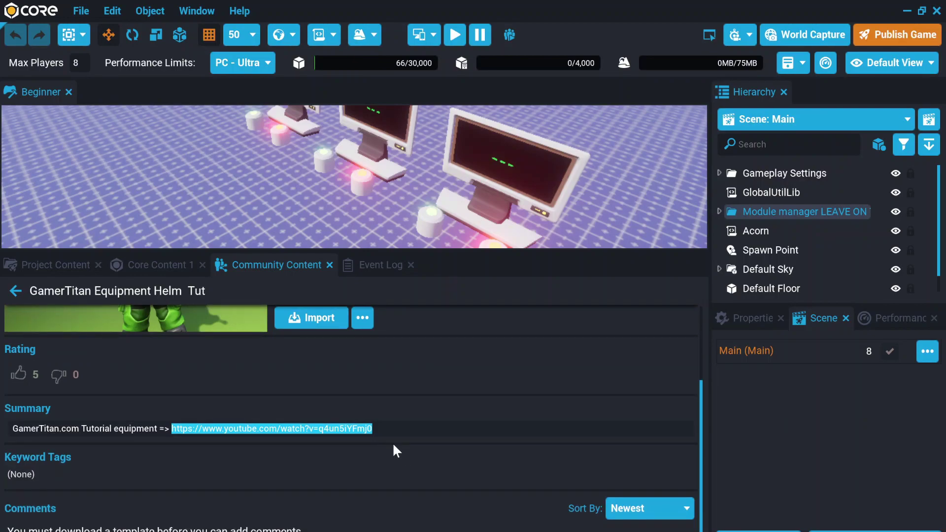
scroll(394, 449, up, 3)
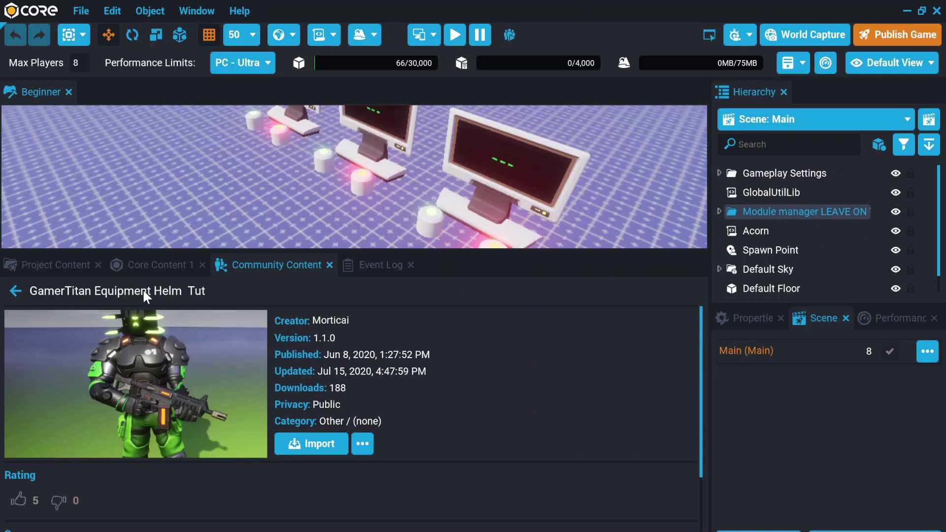
click(76, 267)
Step: List the imported Acorn - Utility library's contents and select its Acorn script
scroll(120, 412, down, 3)
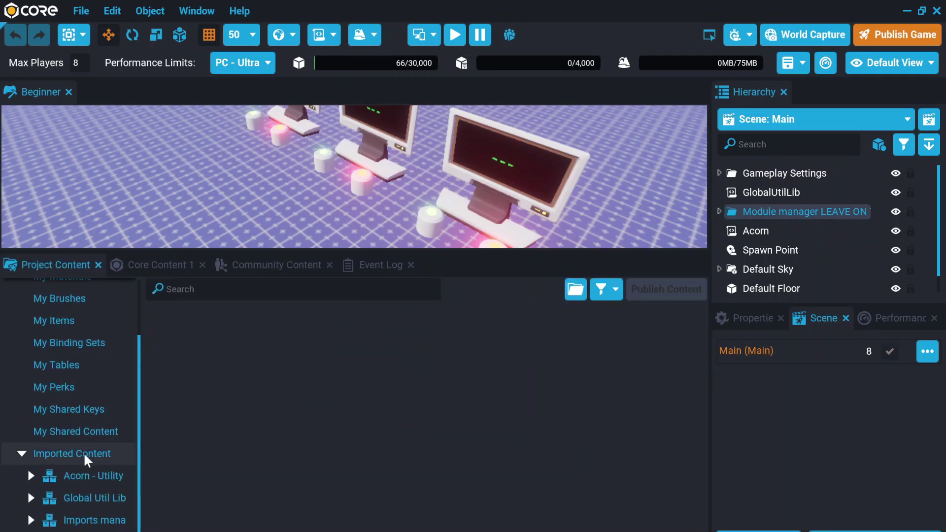
click(61, 476)
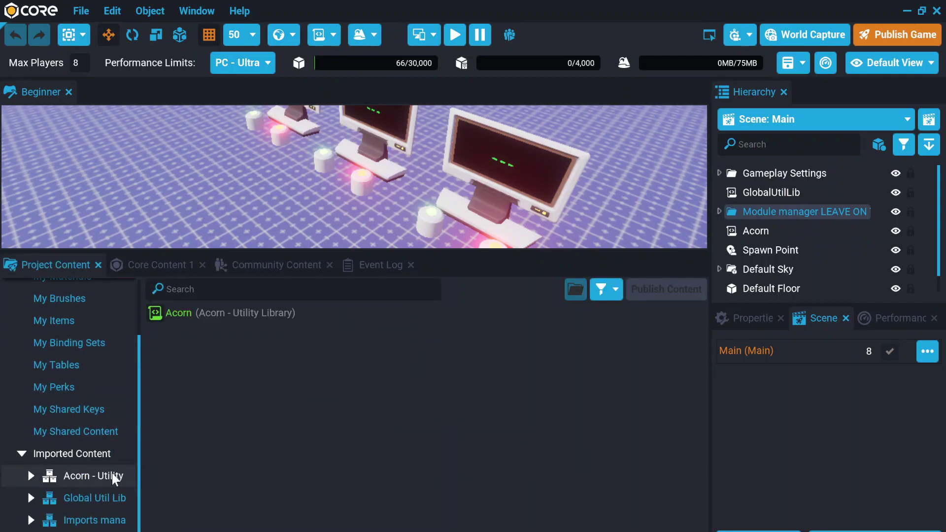
click(232, 316)
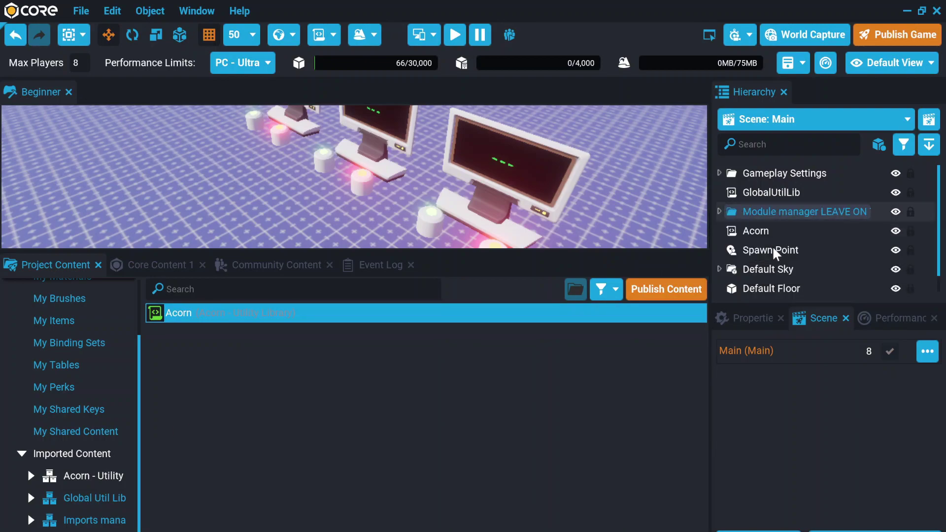
Step: Open Global Util Lib's GlobalUtilLib_Docs script, read through it, and close it
click(94, 502)
click(215, 333)
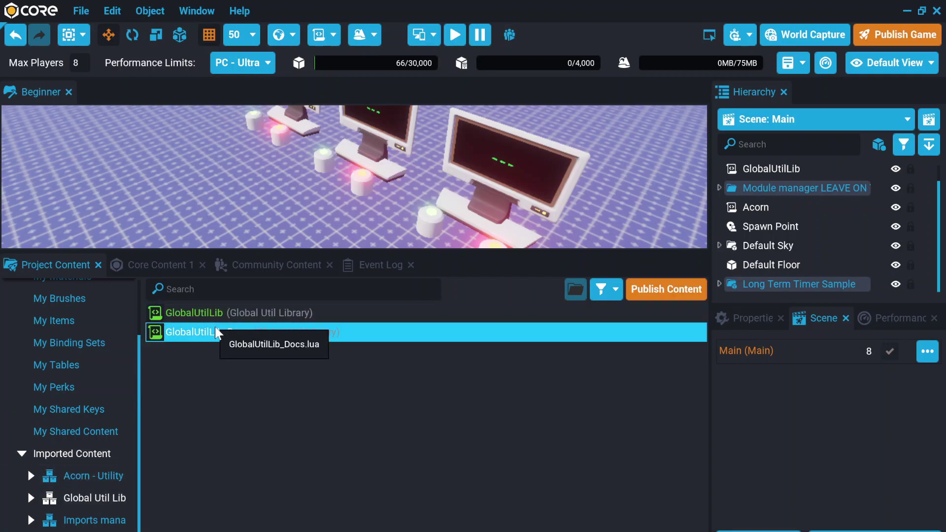
double_click(215, 333)
scroll(473, 284, down, 14)
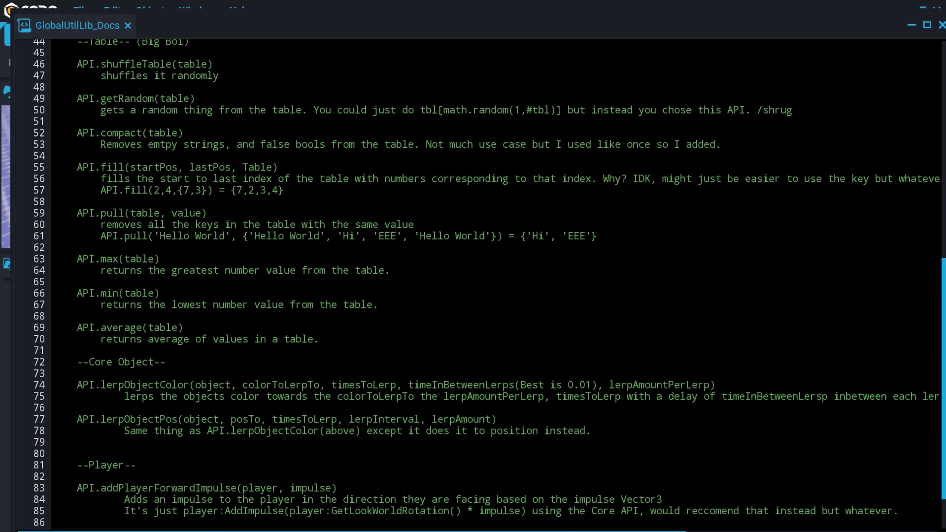
scroll(473, 284, down, 2)
click(942, 25)
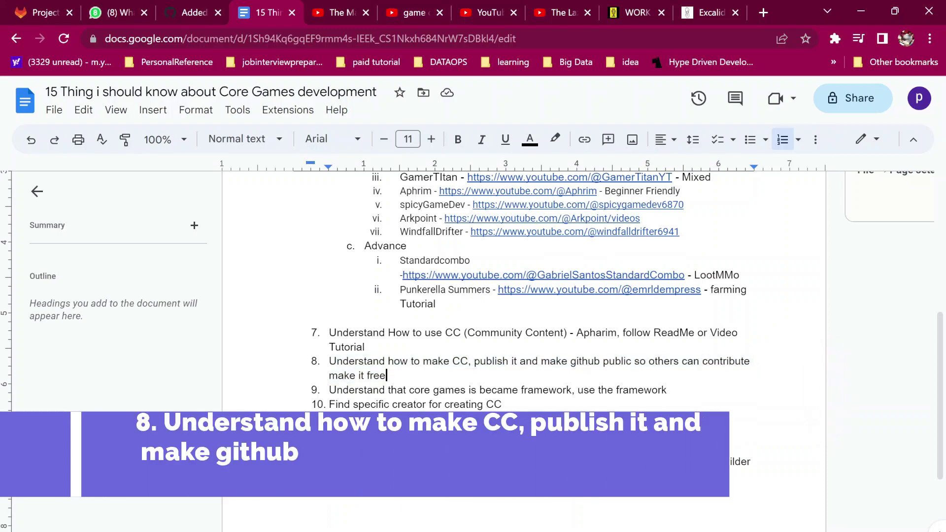
Step: Select all of tip 8 in the document, then return to Core's Community Content browser
key(shift+Left)
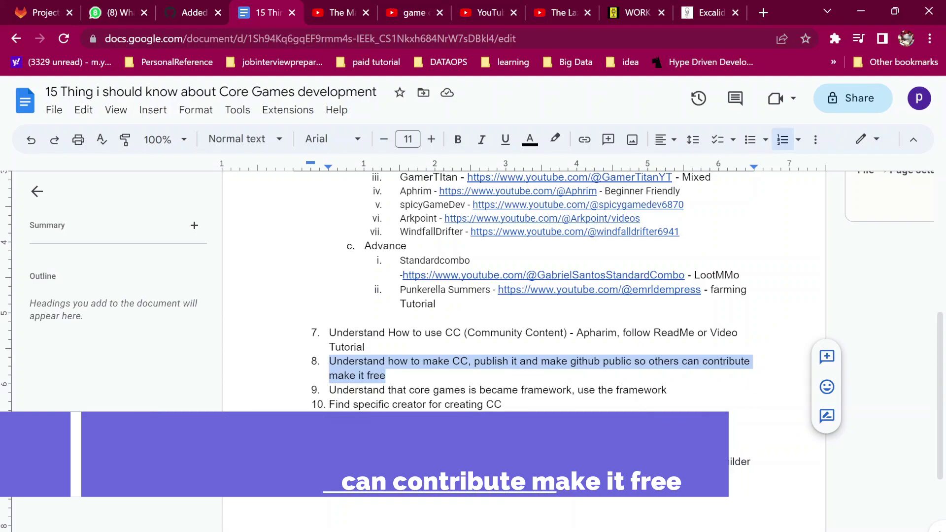
key(alt+Tab)
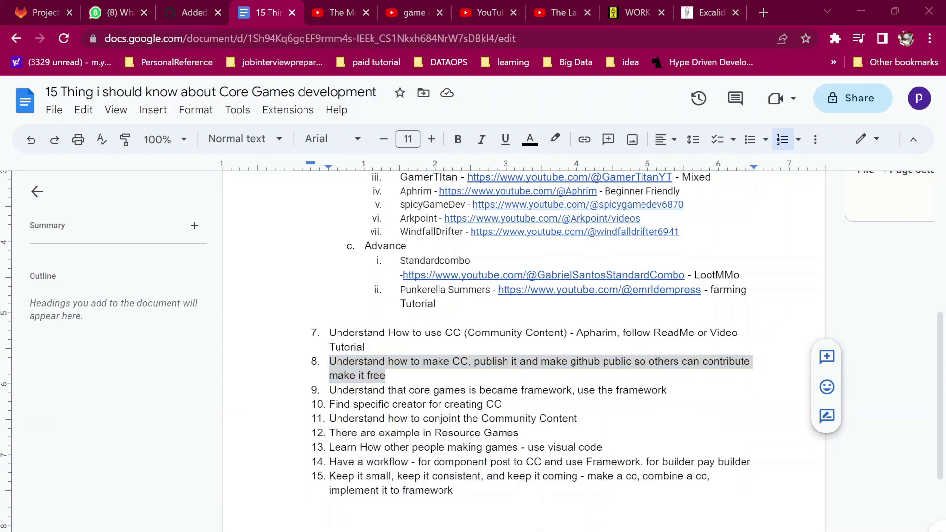
click(277, 271)
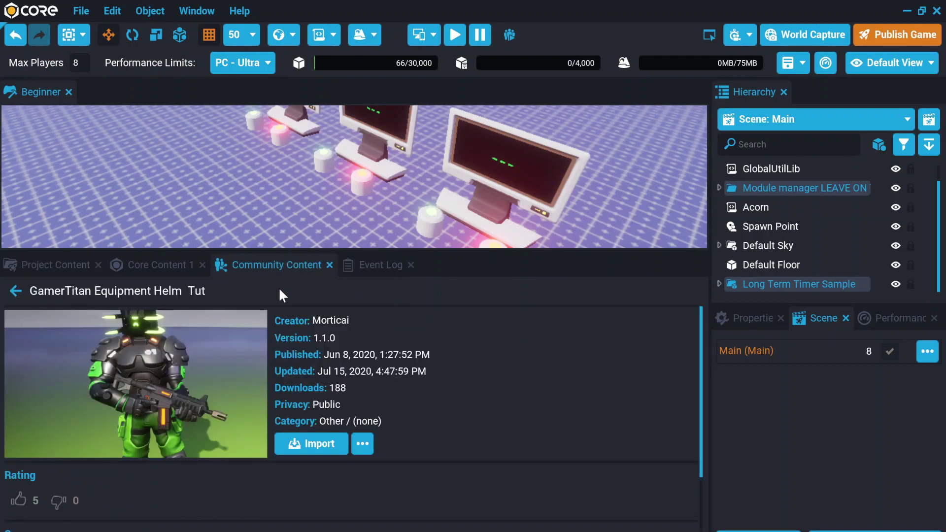
Step: Search Community Content for 'cow' and drop the Creator: Morticai filter, showing 8 results
click(18, 285)
click(98, 291)
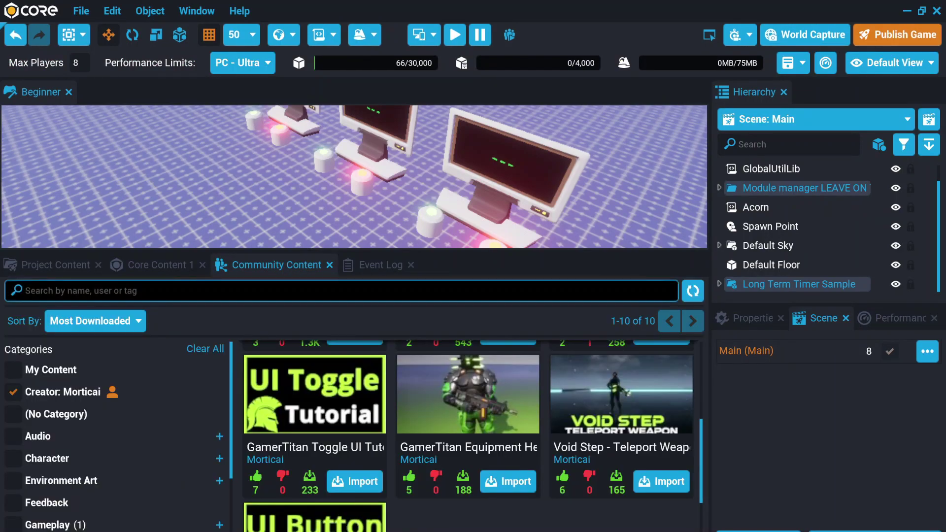
text(cow)
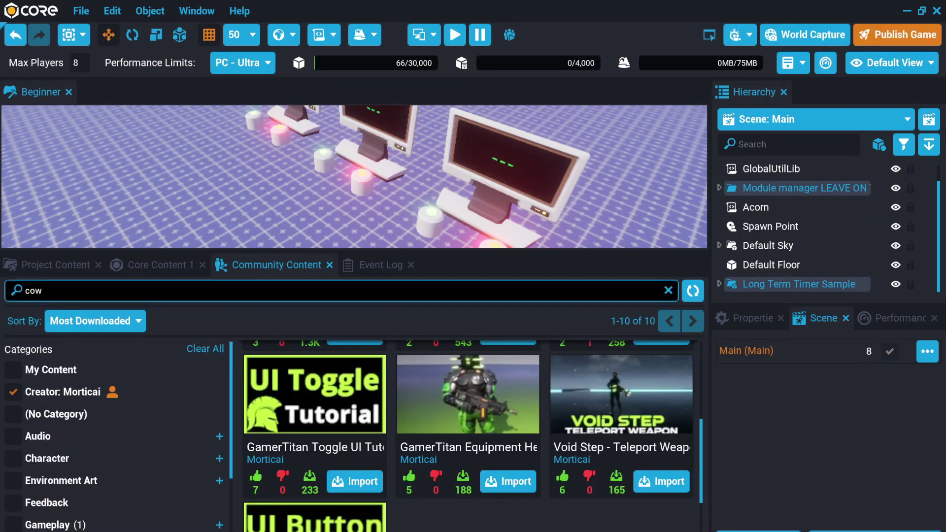
key(Return)
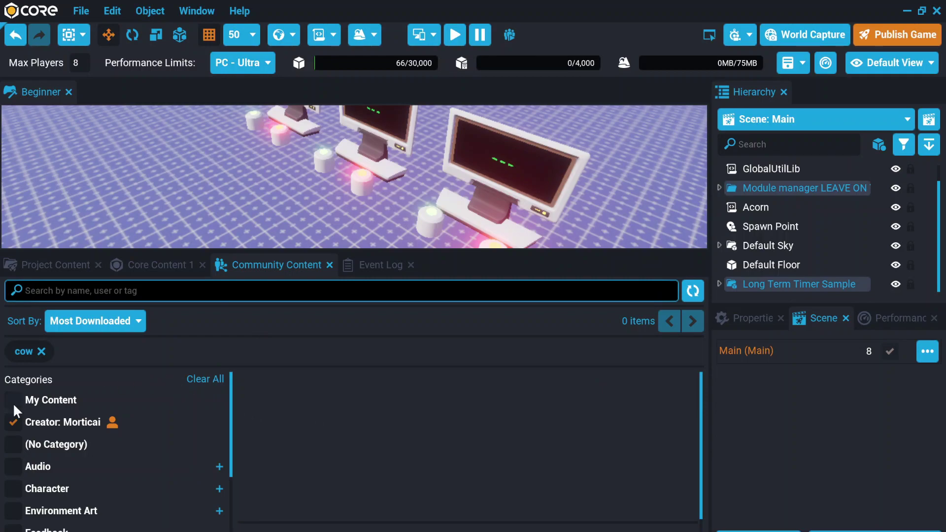
click(13, 422)
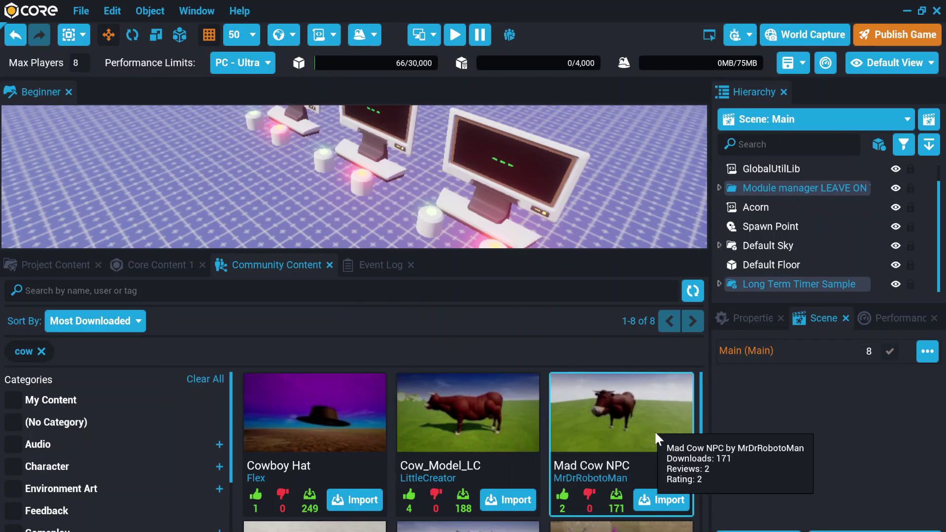
scroll(654, 431, down, 1)
Step: Inspect the Mad Cow NPC and Cow_Model_LC details pages, returning to the cow results
click(637, 394)
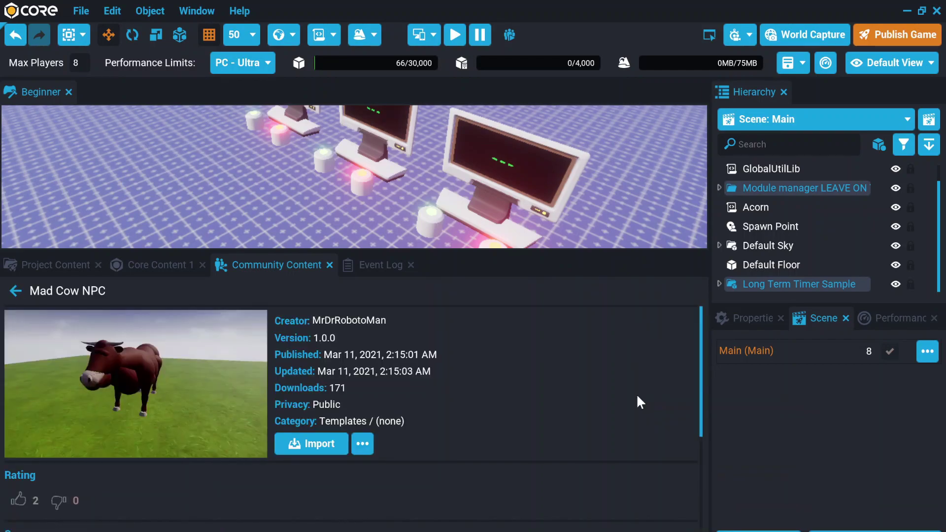
scroll(430, 404, down, 5)
scroll(431, 412, down, 2)
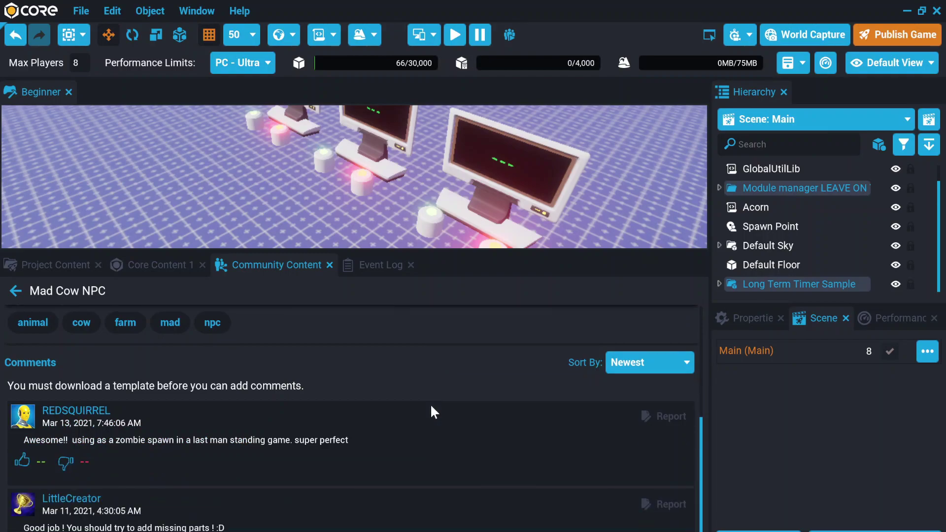
scroll(407, 373, up, 4)
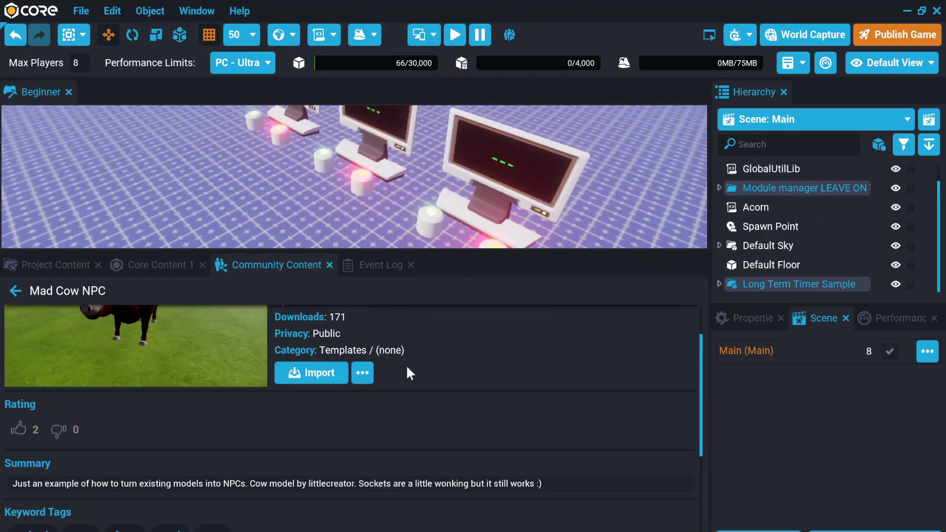
click(21, 291)
click(474, 415)
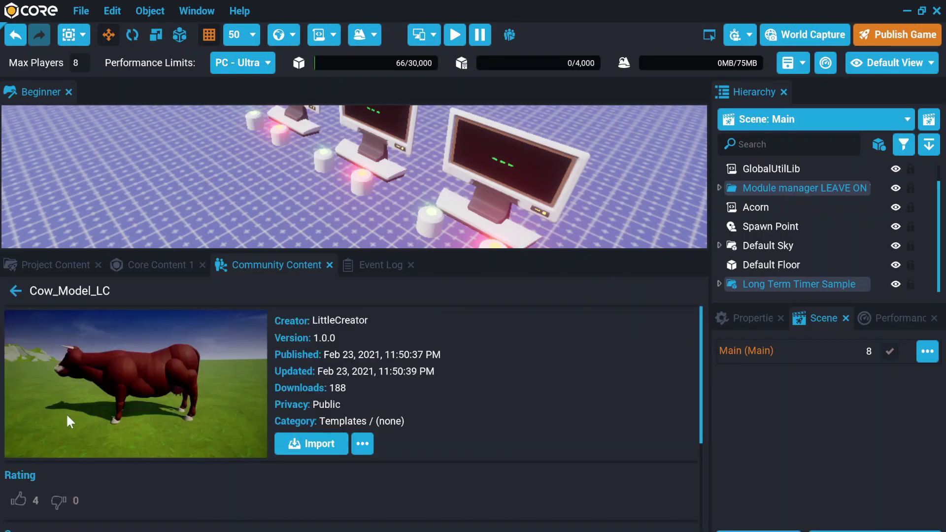
click(20, 292)
Step: Reopen Mad Cow NPC and scroll through its summary and comments
click(643, 382)
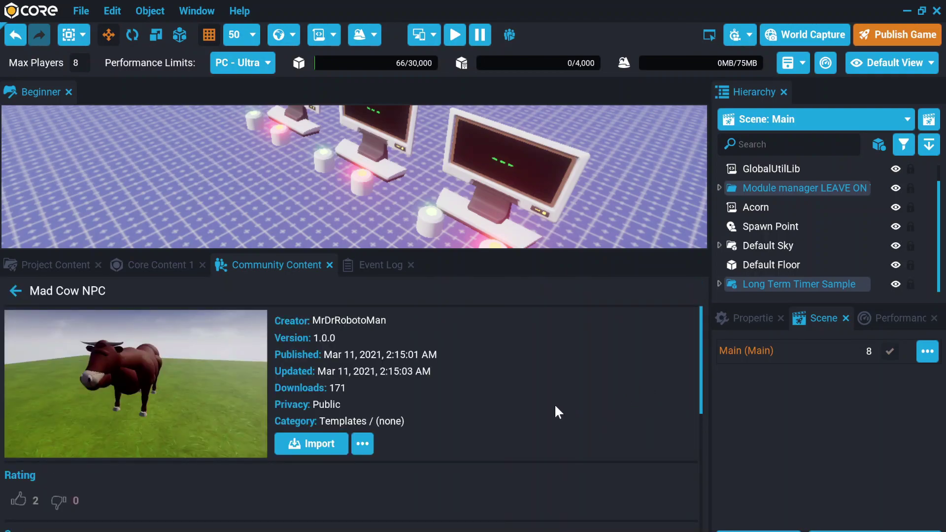
scroll(172, 408, down, 5)
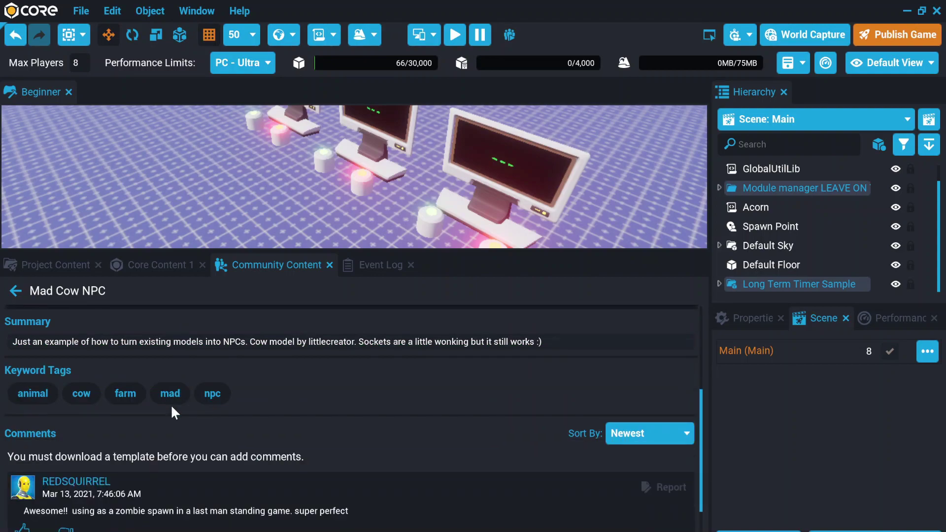
scroll(172, 413, down, 1)
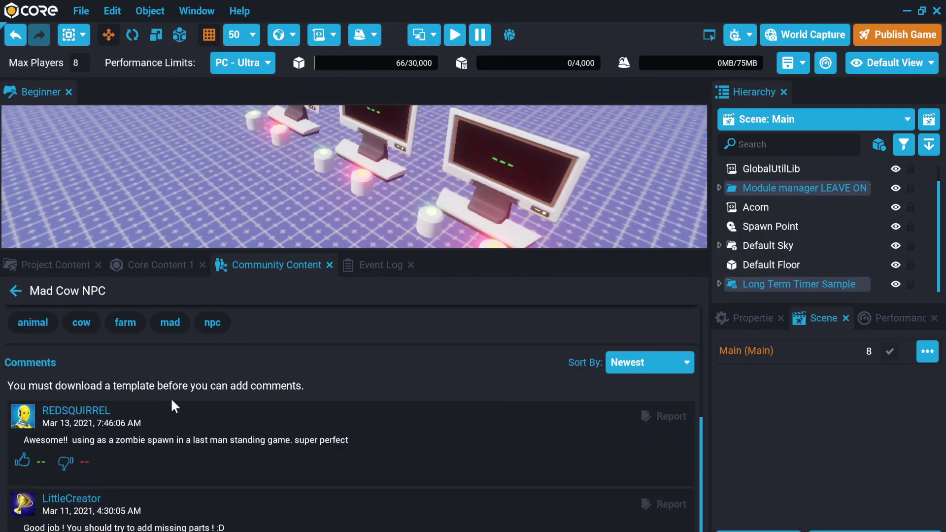
scroll(197, 374, down, 1)
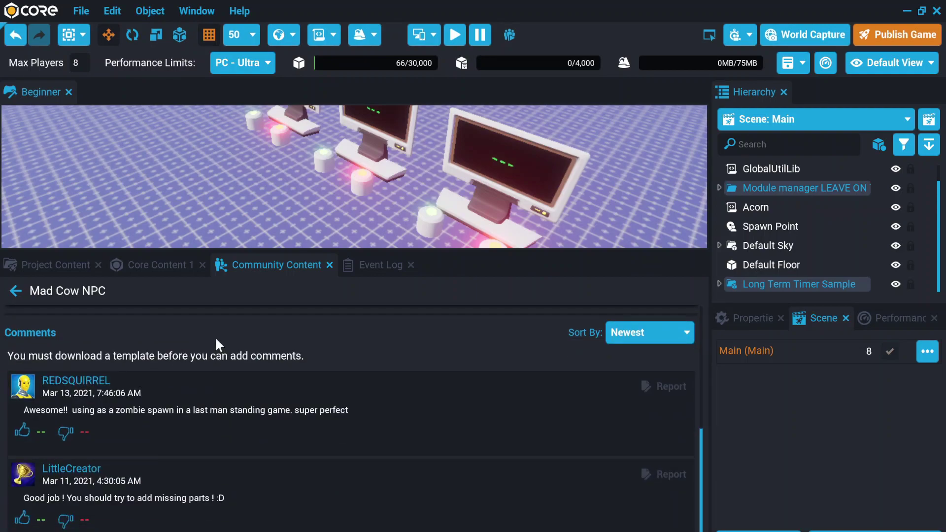
scroll(215, 338, up, 2)
scroll(216, 338, up, 3)
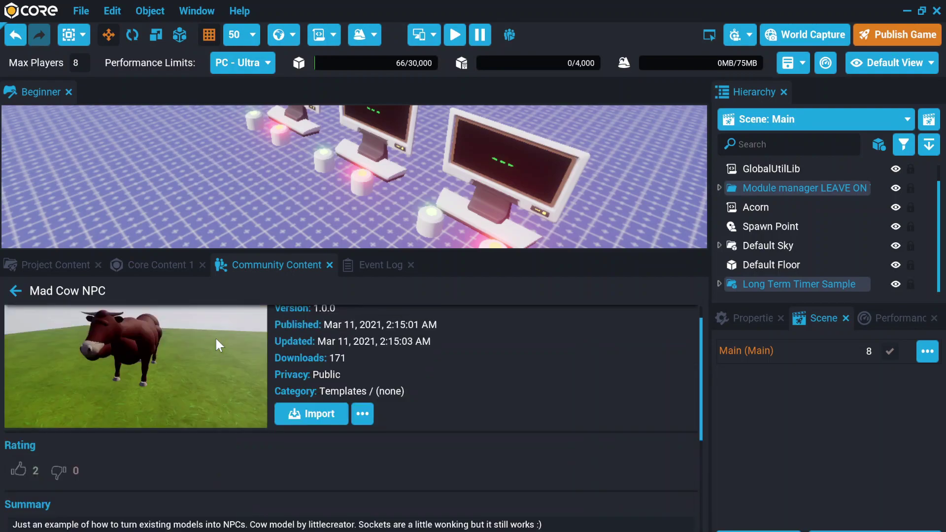